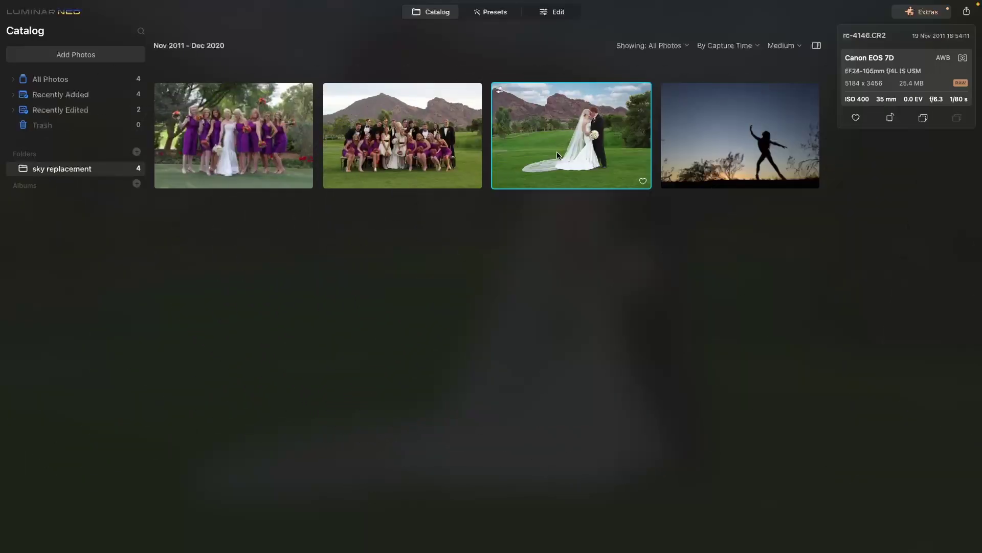
Open wedding photo rc-4146.CR2 full size and compare the original overcast sky with the blue replacement.
double_click(585, 123)
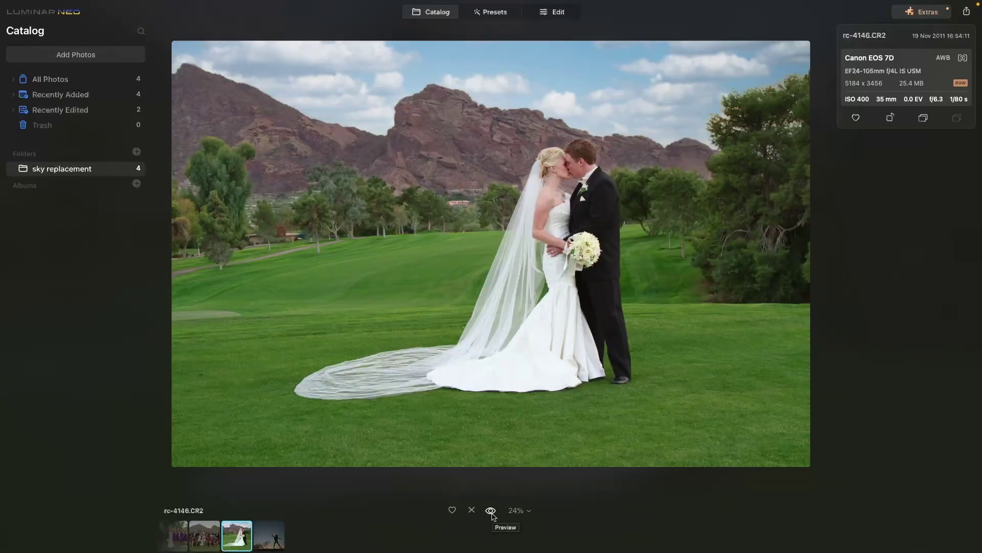
left_click(491, 514)
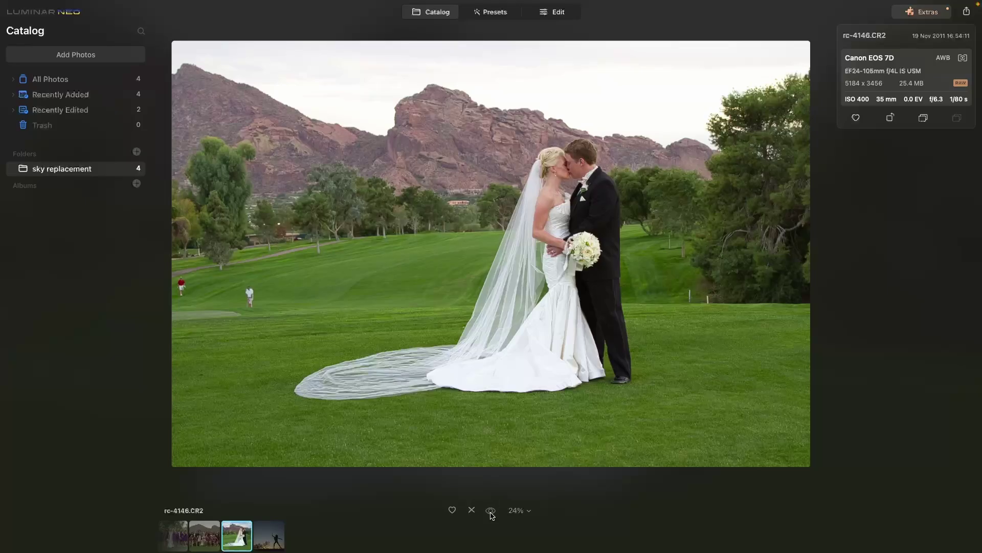
left_click(491, 511)
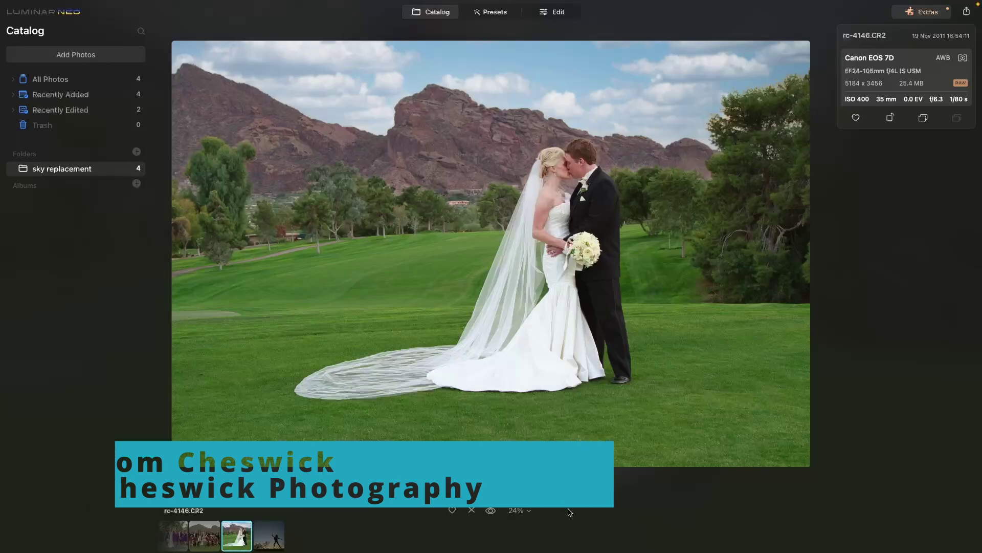
Apply Adjustments > Revert to Original to rc-4146.CR2, bringing back the pale overcast sky.
right_click(484, 269)
mouse_move(515, 322)
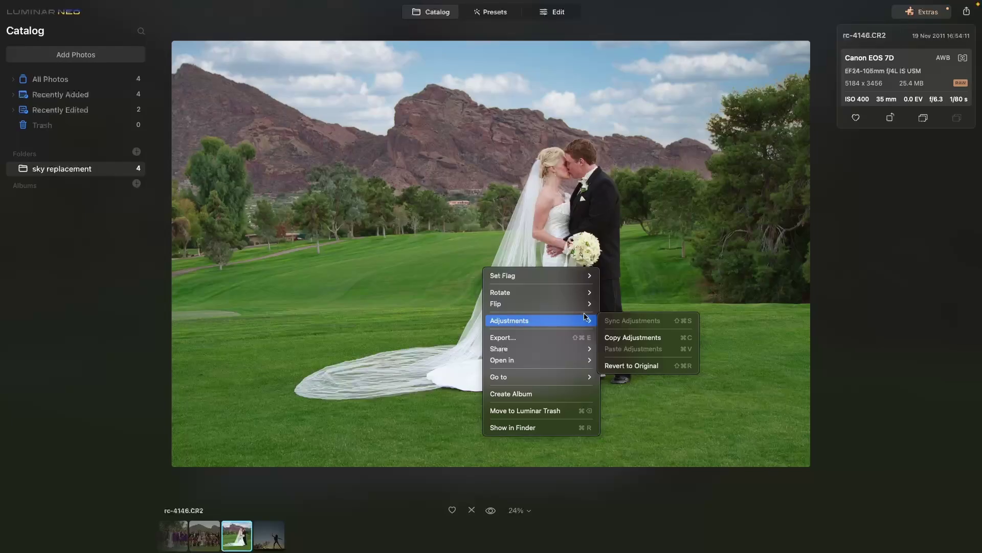
left_click(634, 366)
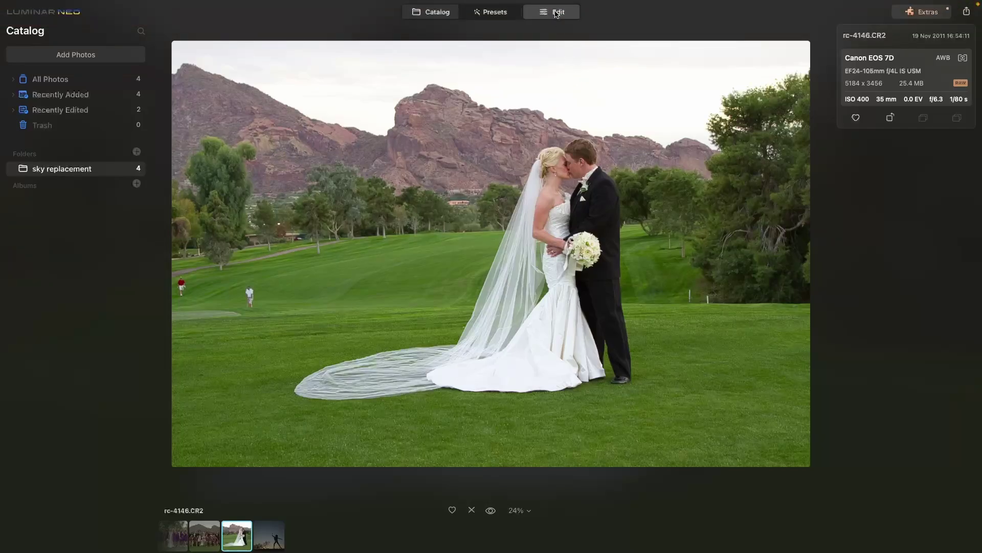
Open the couple photo in the editor and raise Enhance Accent to 9.
left_click(556, 13)
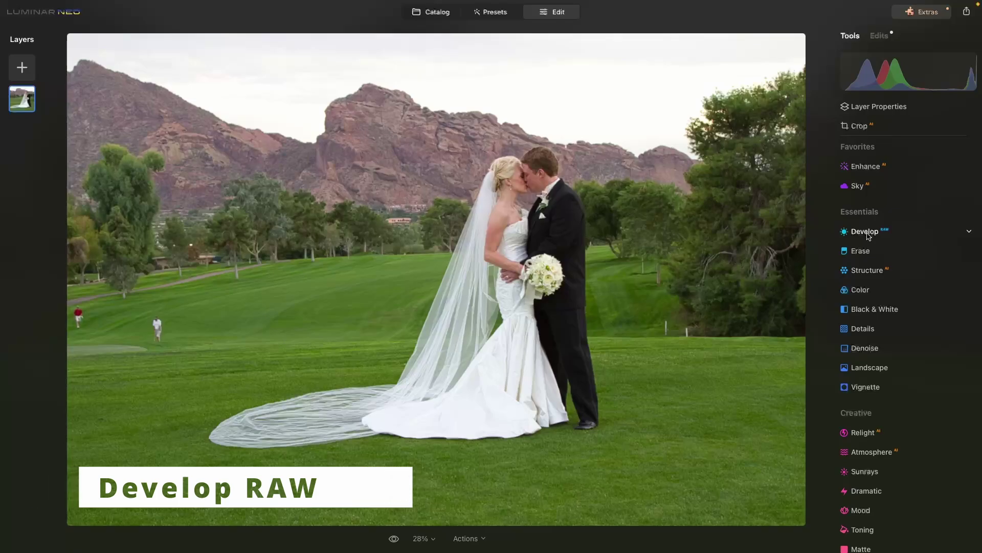
left_click(866, 169)
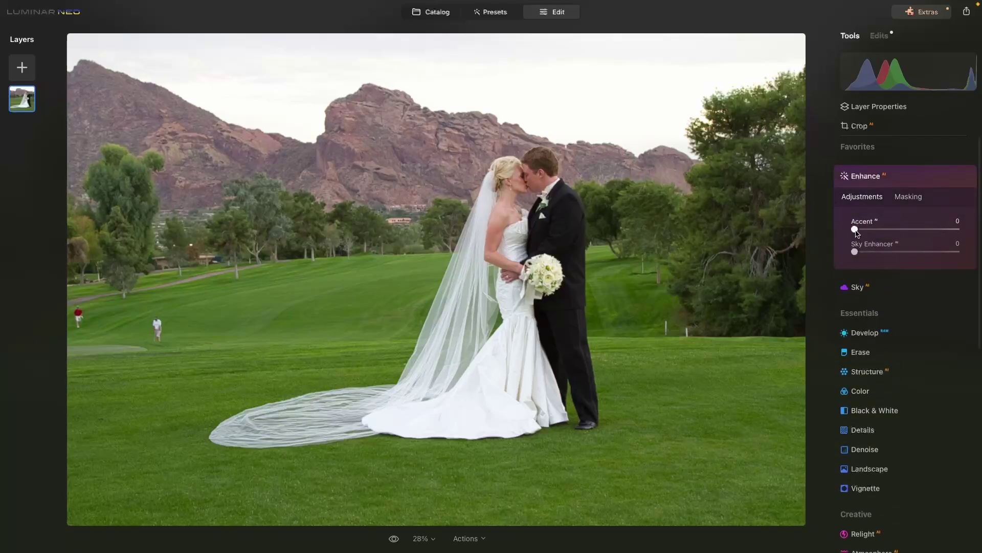
left_click_drag(856, 237, 867, 233)
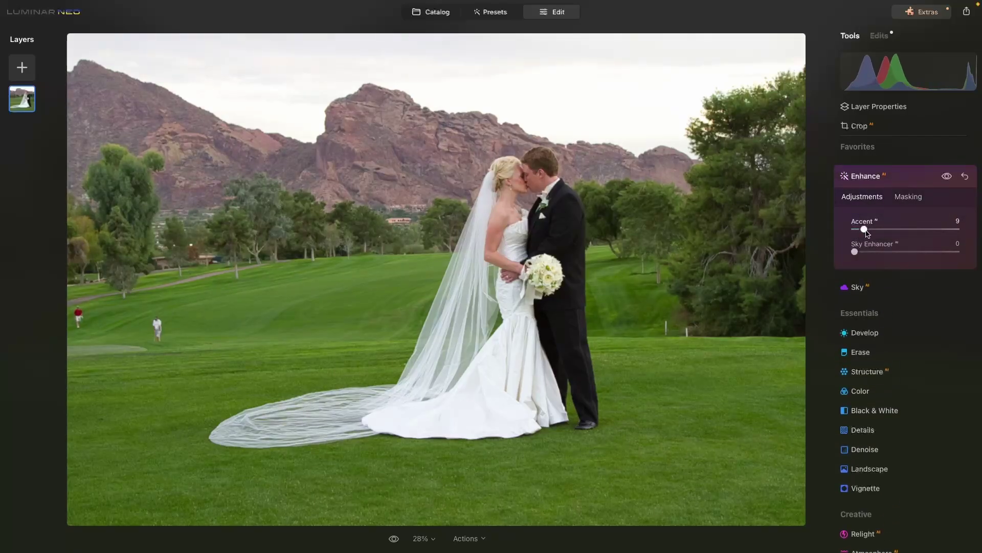
left_click(905, 180)
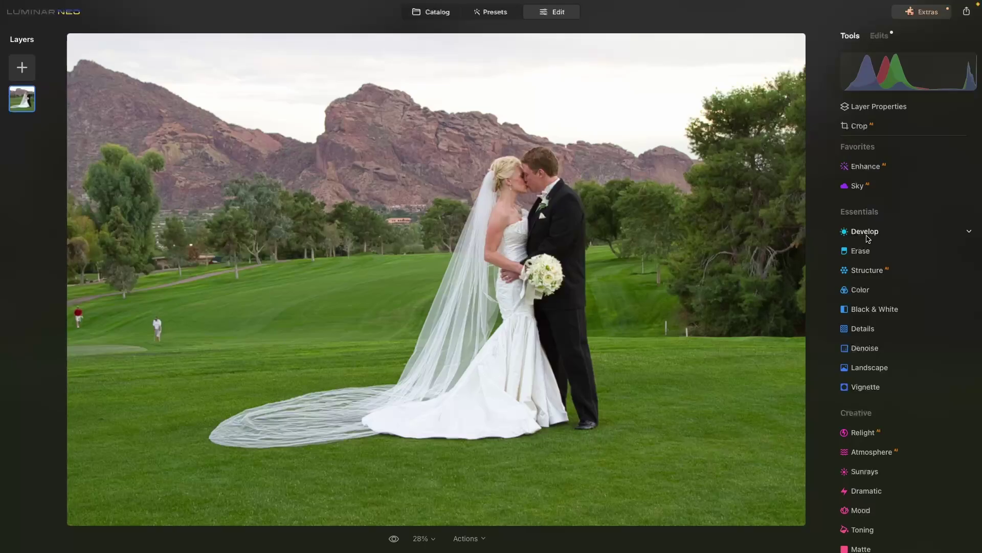
Reset Accent to 0 and delete the Enhance and Develop edits from the Edits list.
left_click(885, 37)
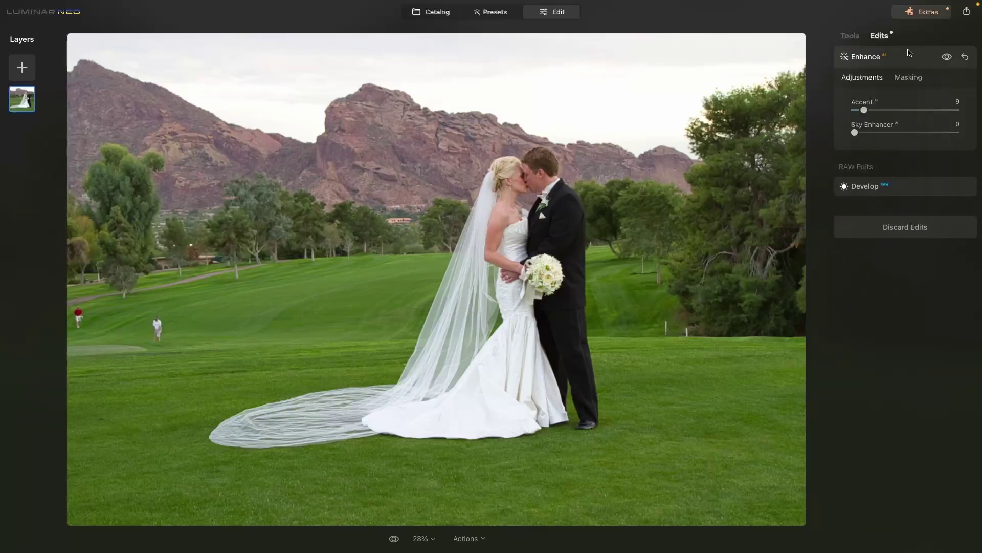
left_click(965, 57)
left_click(965, 57)
left_click(967, 73)
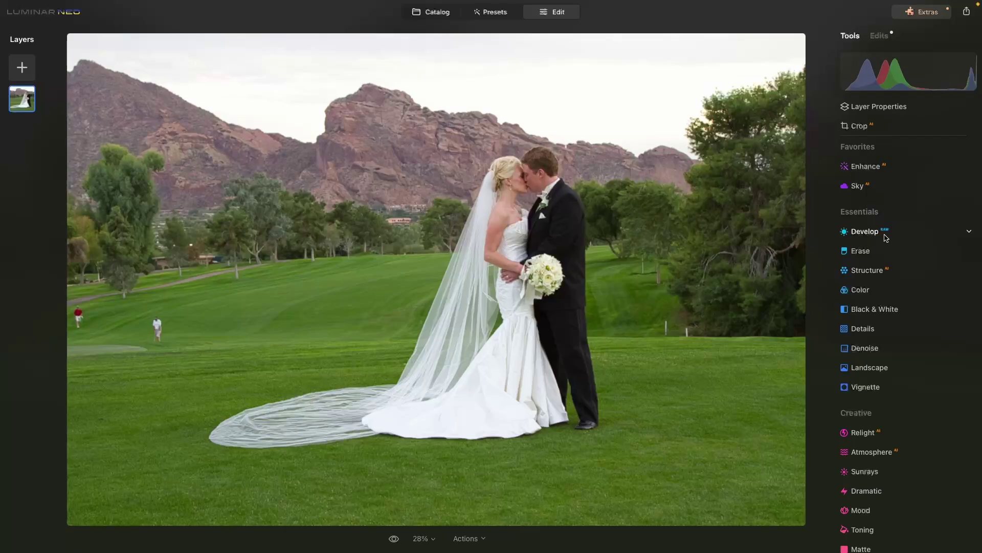
In Develop, try the Camera Portrait, Camera Landscape and Adobe Standard camera profiles.
left_click(870, 237)
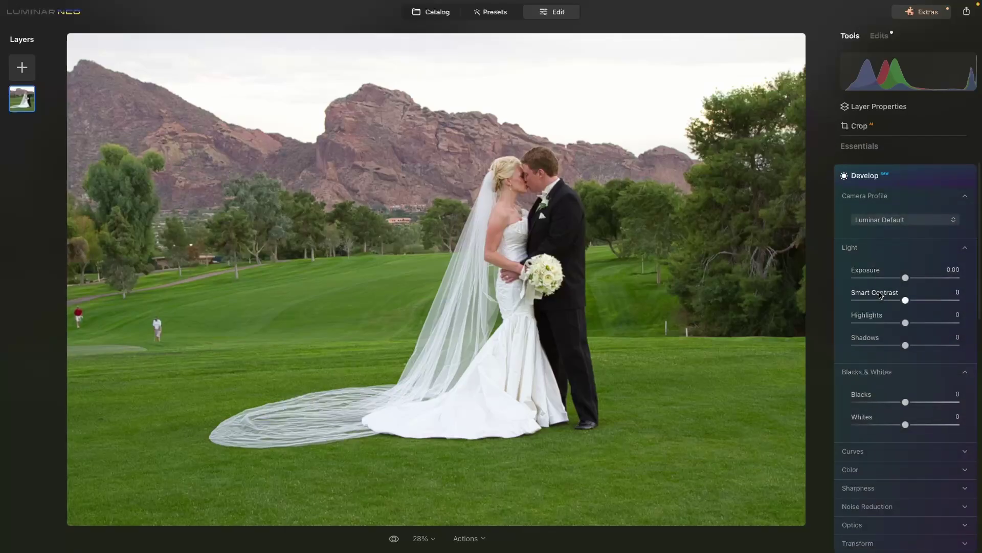
left_click(876, 224)
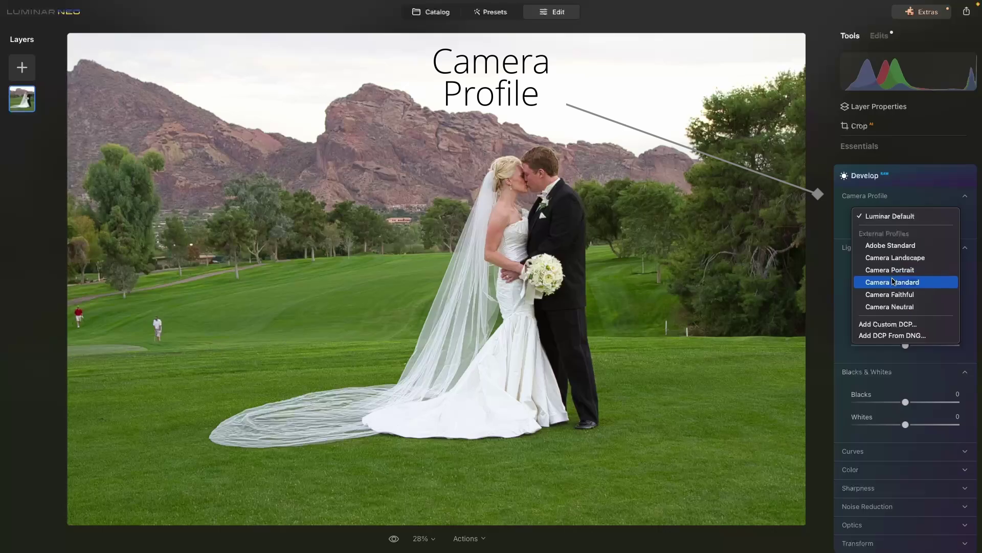
left_click(888, 270)
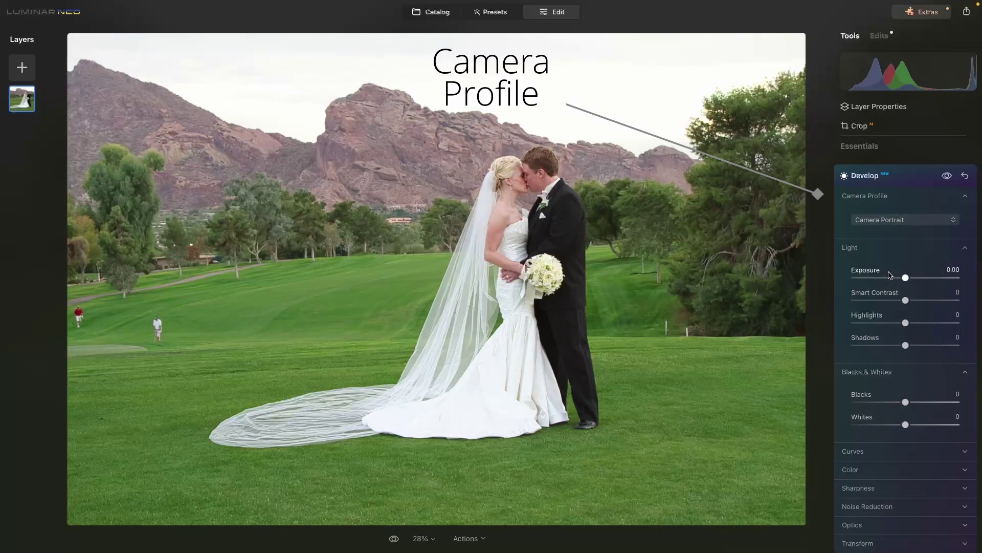
left_click(885, 220)
left_click(888, 259)
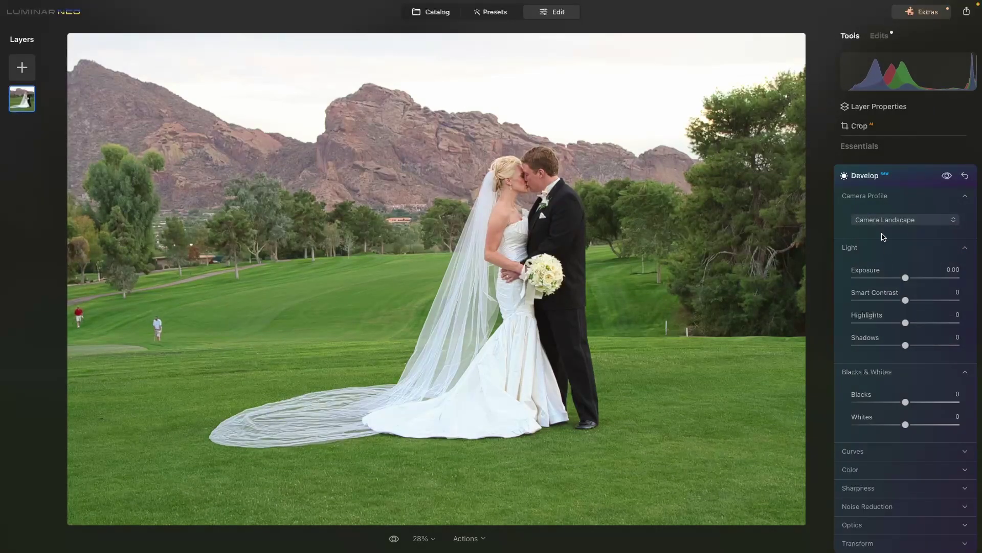
left_click(882, 224)
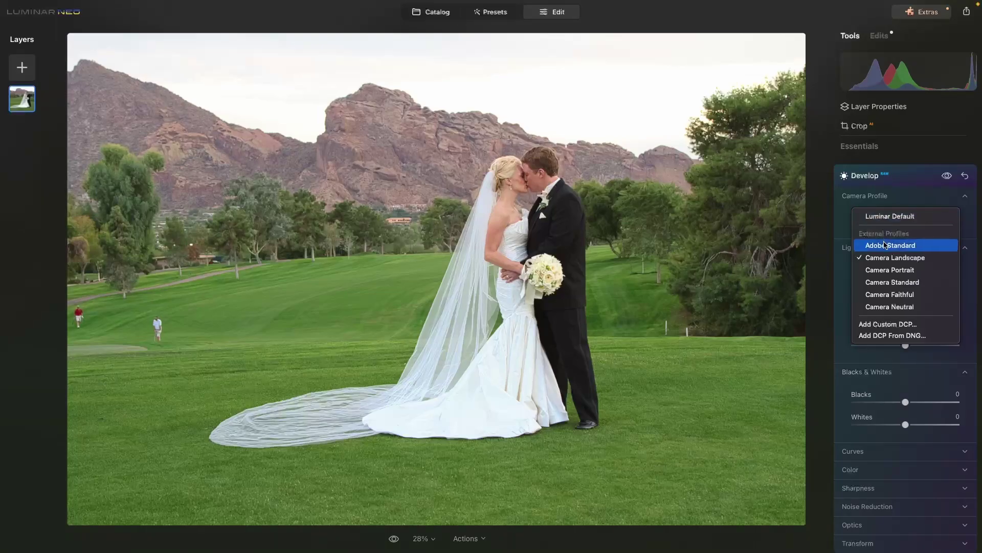
left_click(886, 247)
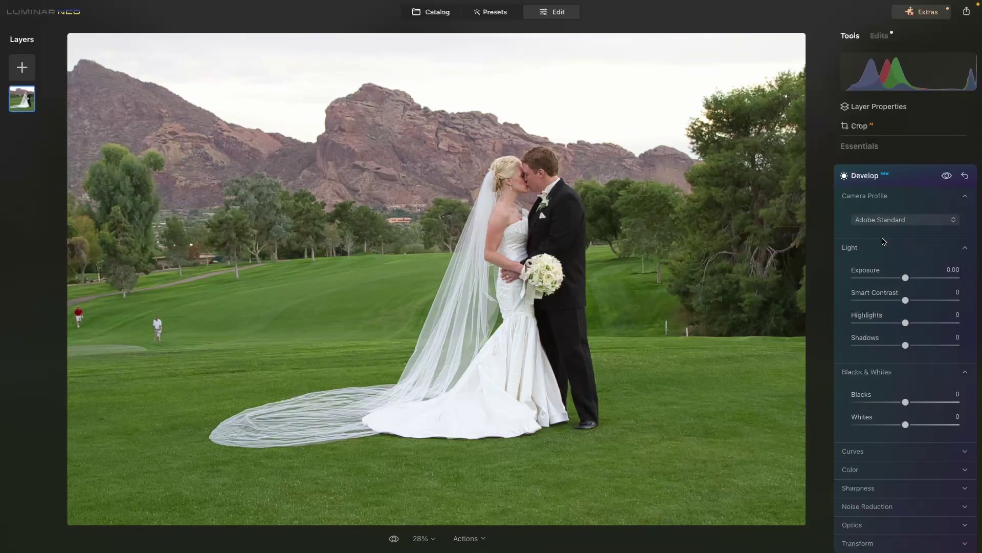
Try Camera Faithful and Camera Neutral, then settle on the Camera Portrait profile.
left_click(883, 223)
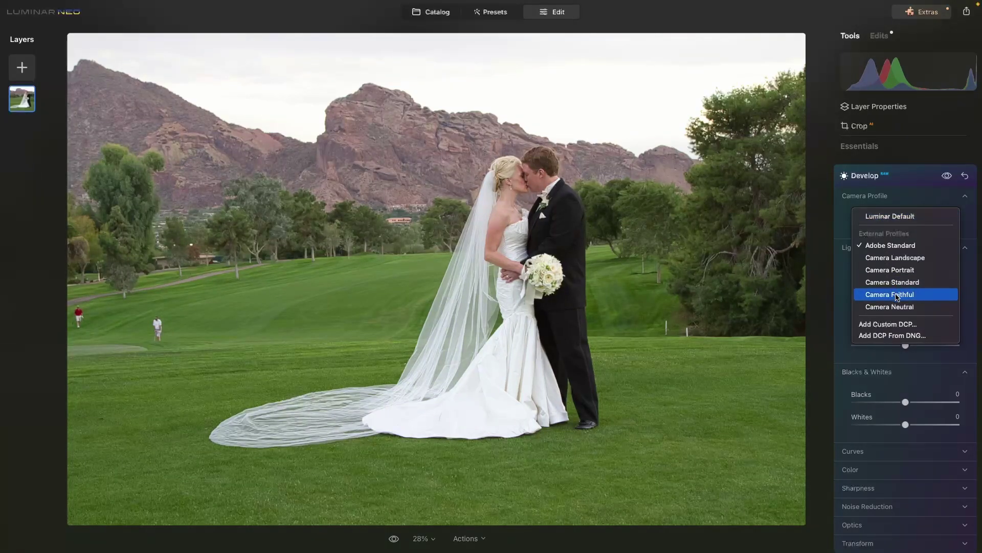
left_click(891, 295)
left_click(879, 224)
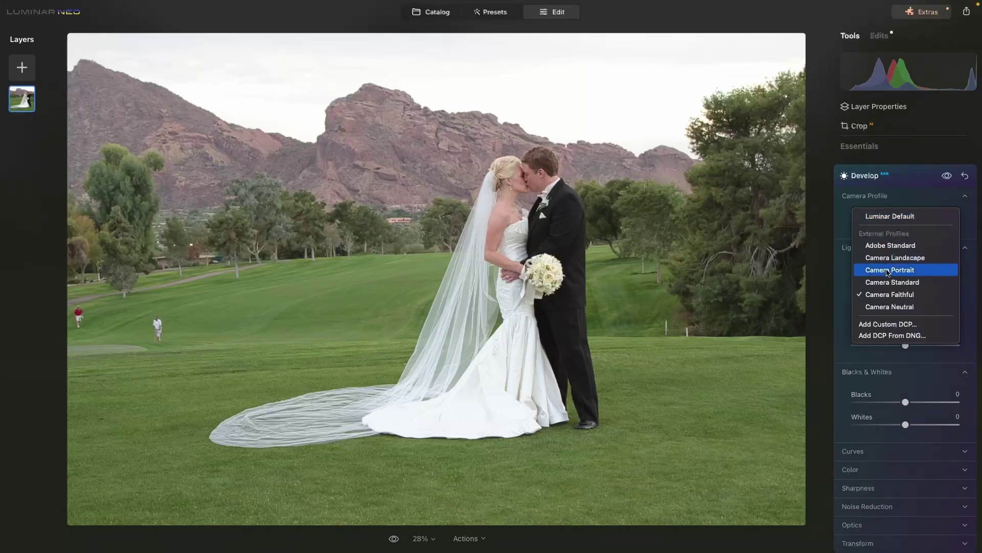
left_click(895, 307)
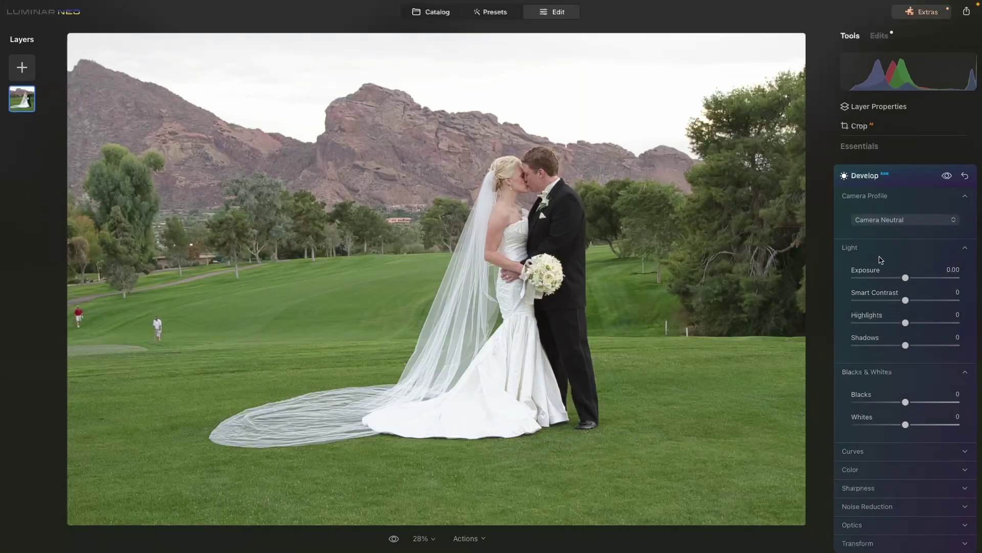
left_click(875, 224)
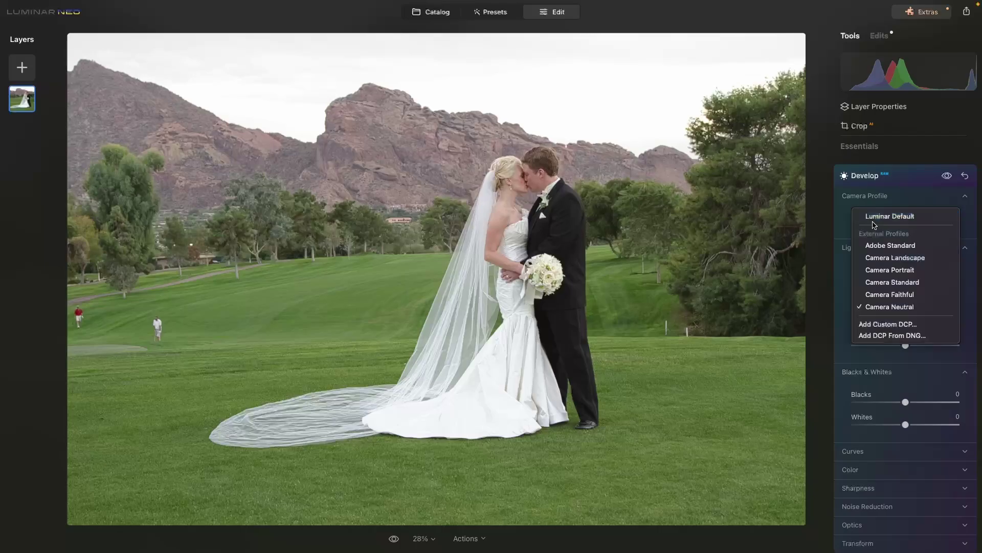
left_click(884, 273)
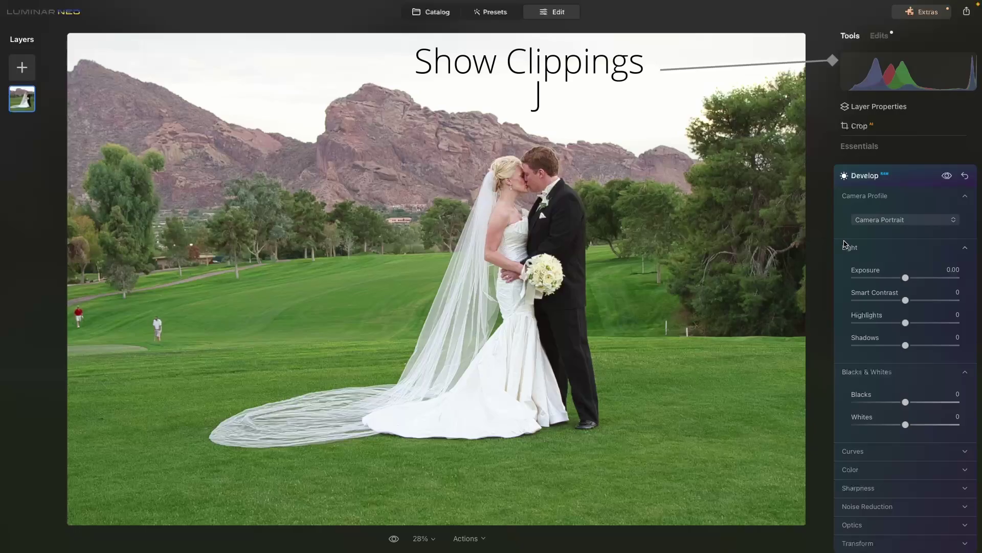
With clipping warnings shown, set Highlights to -11 and Blacks to -20, then hide clippings.
key("j")
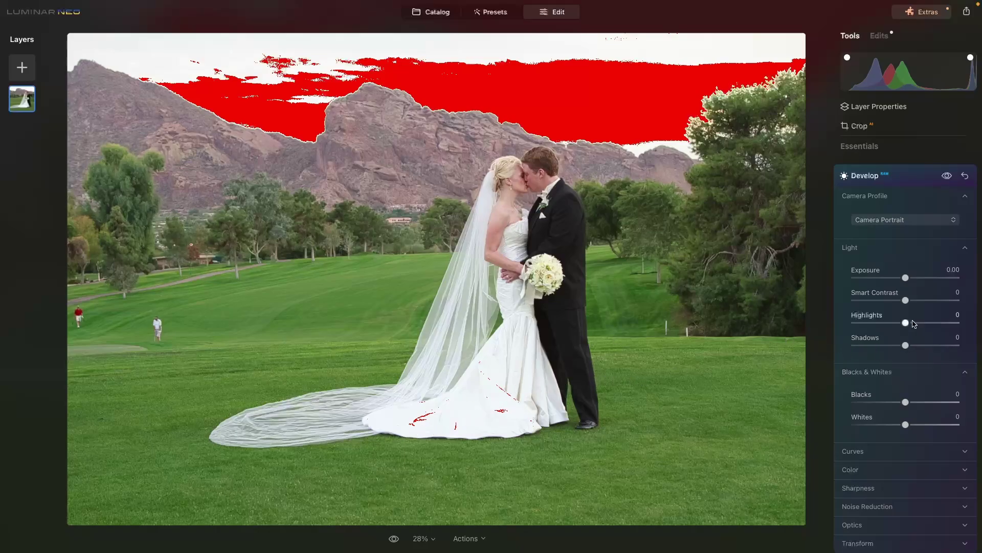
left_click_drag(906, 323, 901, 324)
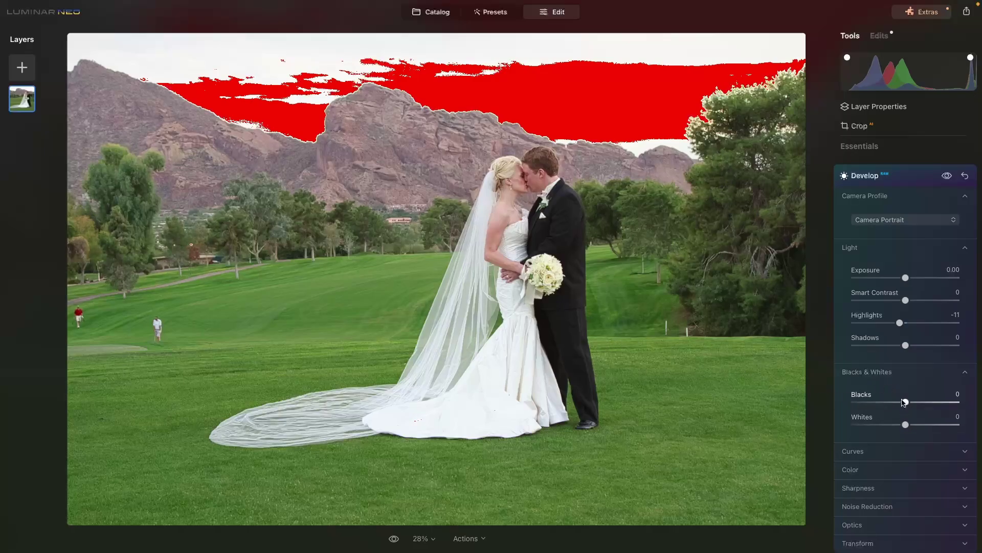
left_click_drag(905, 403, 894, 406)
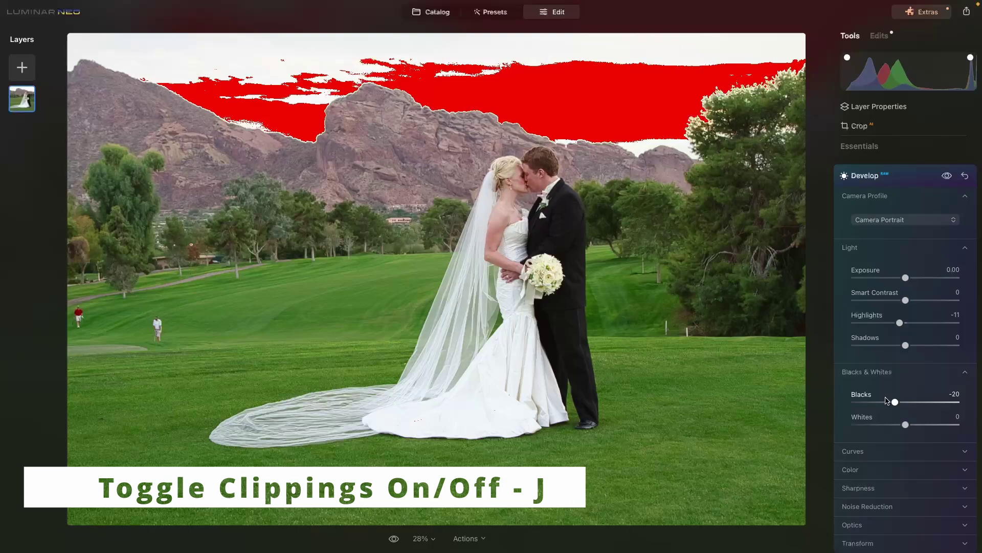
key("j")
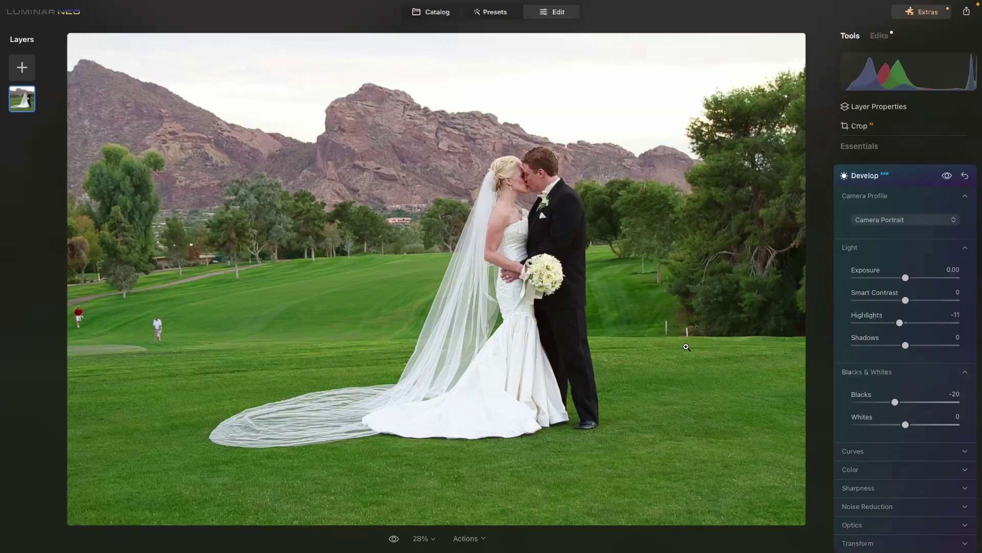
Compare against the original, collapse Develop, and zoom the photo in to 40%.
left_click(394, 540)
left_click(906, 180)
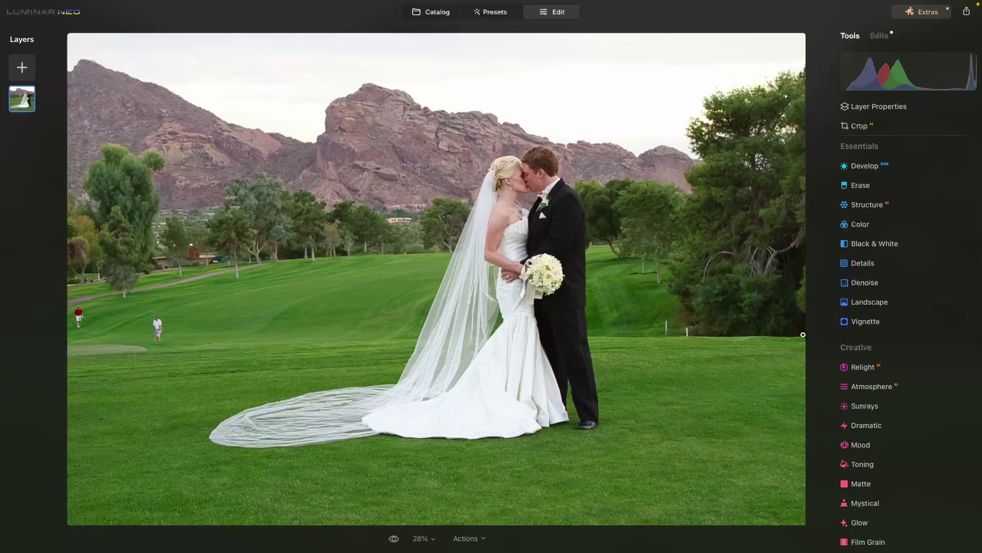
left_click(684, 333)
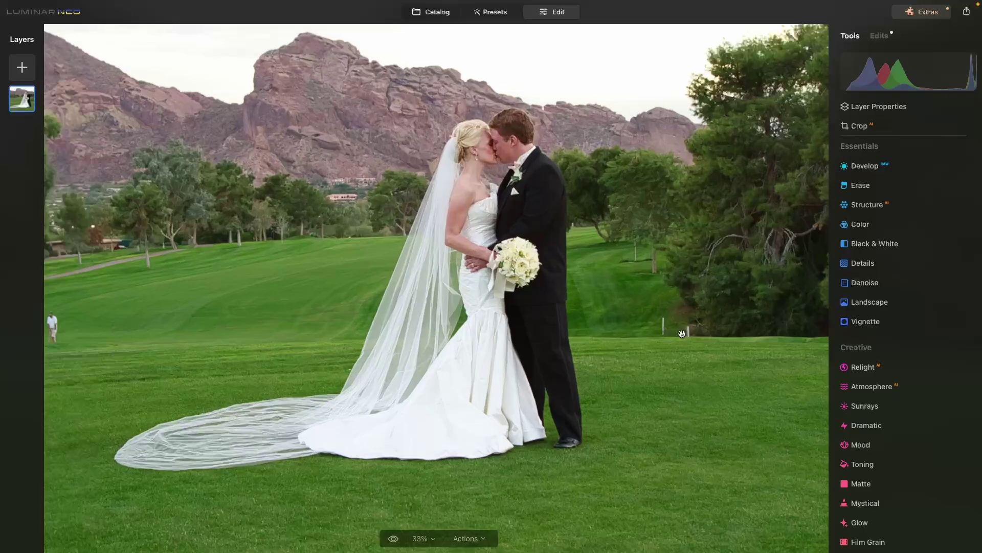
left_click(682, 333)
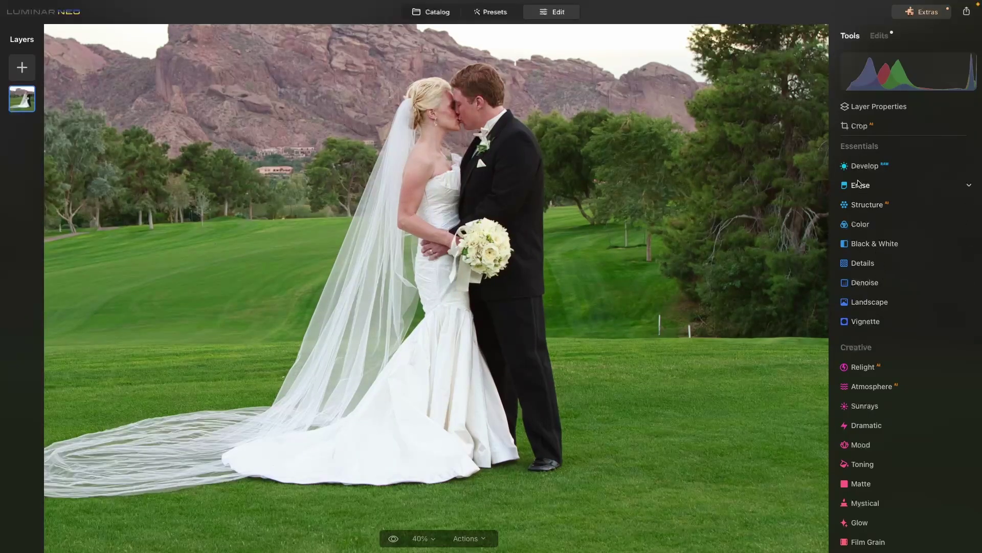
Erase the flag pole from the background using a smaller Size 10 brush.
left_click(862, 186)
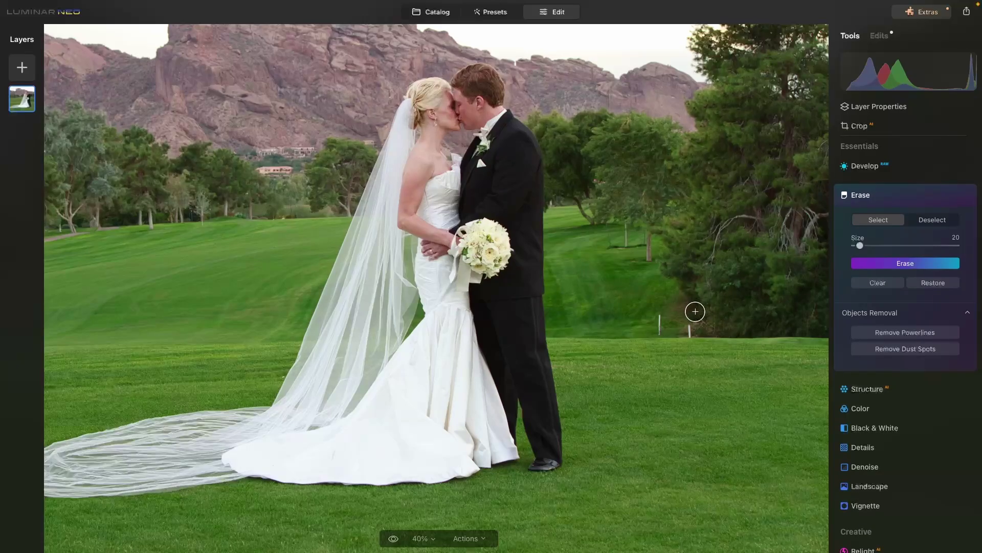
key("[")
key("[")
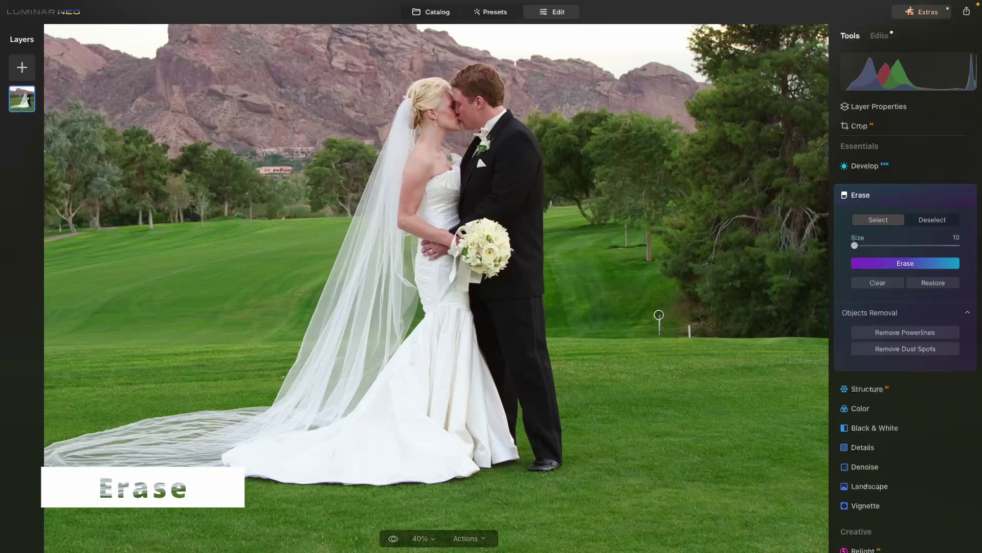
left_click(659, 315)
mouse_move(659, 315)
left_mouse_down()
mouse_move(660, 335)
mouse_move(690, 327)
mouse_move(691, 338)
left_mouse_up()
left_click(863, 264)
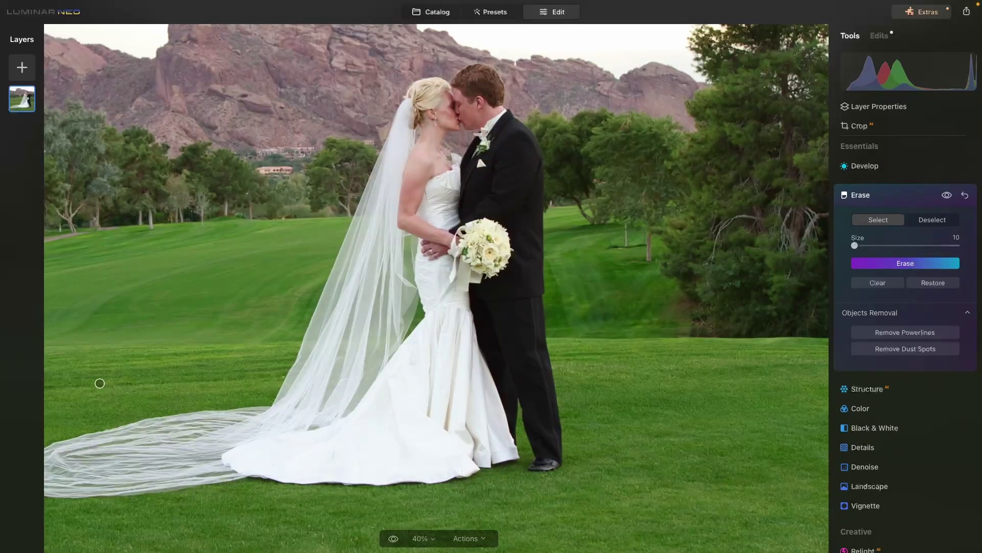
Erase the white-shirted and red-shirted golfers and two red spots in the trees.
left_click_drag(75, 380, 279, 426)
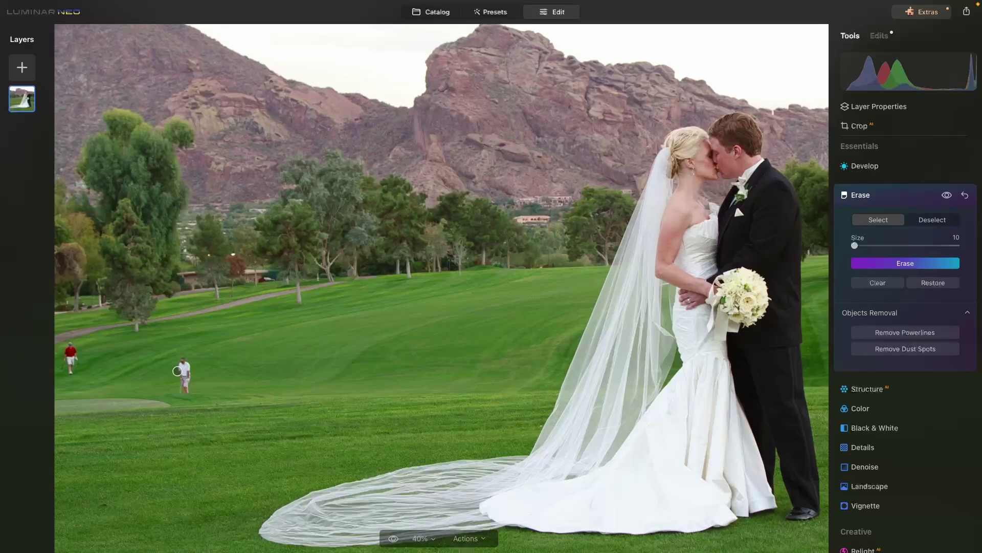
mouse_move(183, 361)
left_mouse_down()
mouse_move(182, 392)
mouse_move(186, 365)
left_mouse_up()
mouse_move(71, 367)
left_mouse_down()
mouse_move(70, 346)
mouse_move(71, 372)
mouse_move(73, 354)
left_mouse_up()
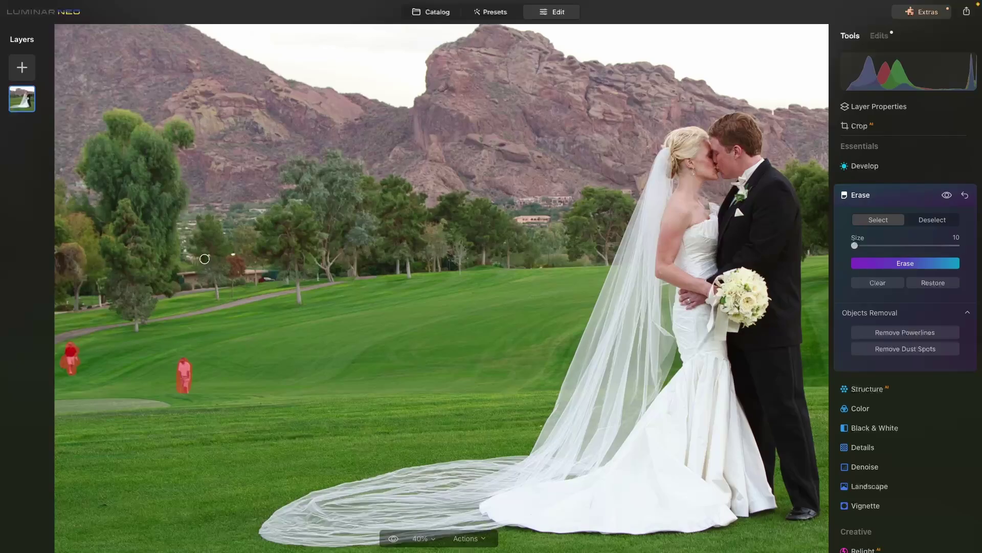
left_click(209, 255)
left_click(234, 255)
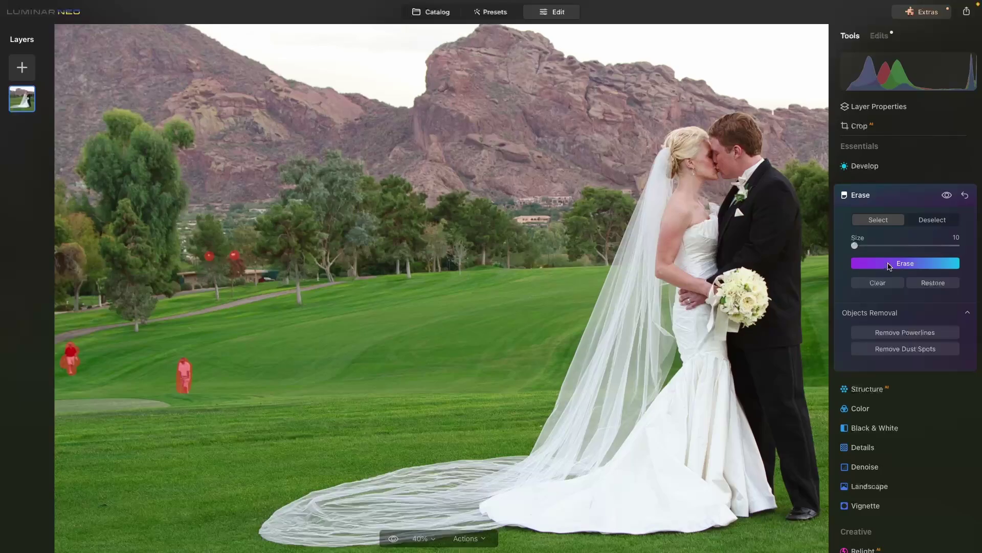
left_click(892, 264)
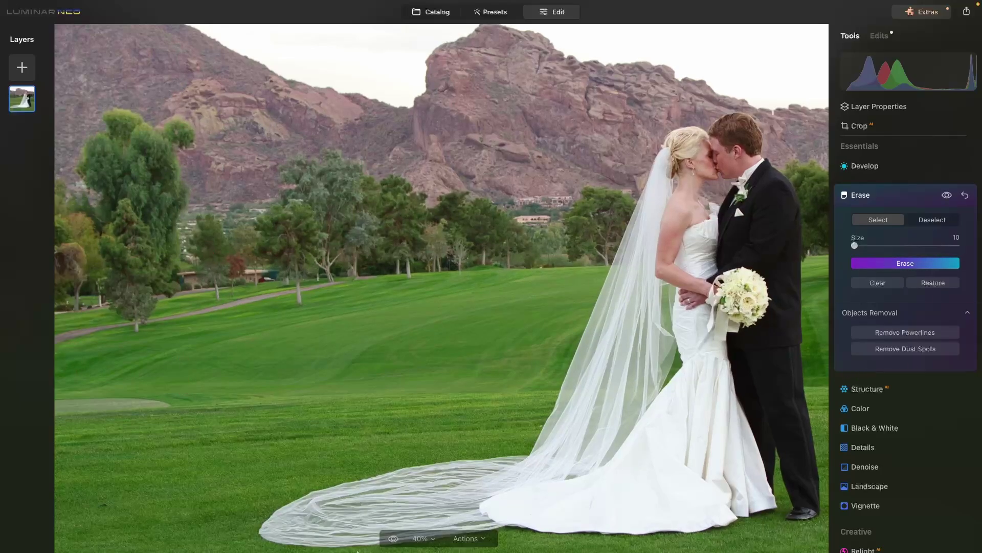
left_click(422, 538)
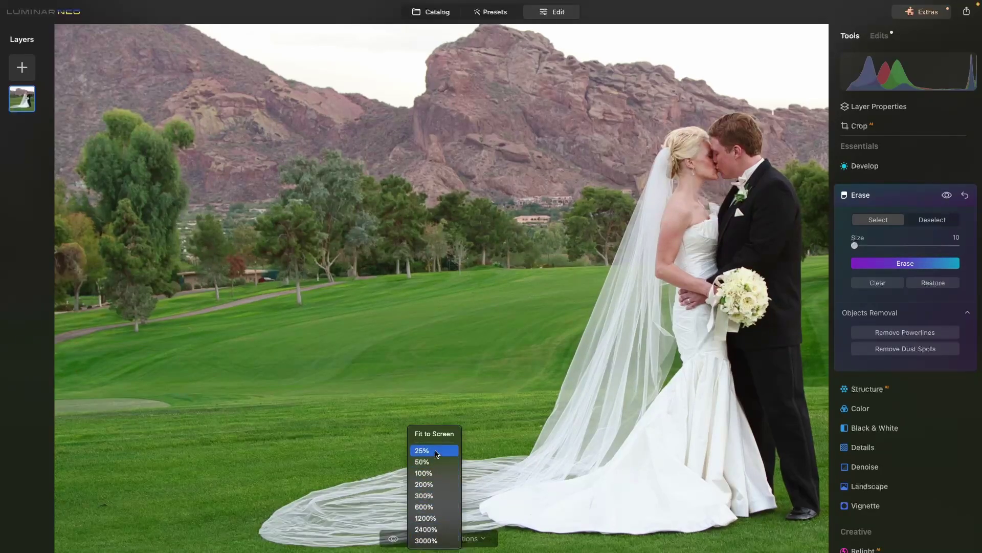
Fit the photo to screen, collapse Erase, review the Edits list, and expand Develop.
left_click(432, 434)
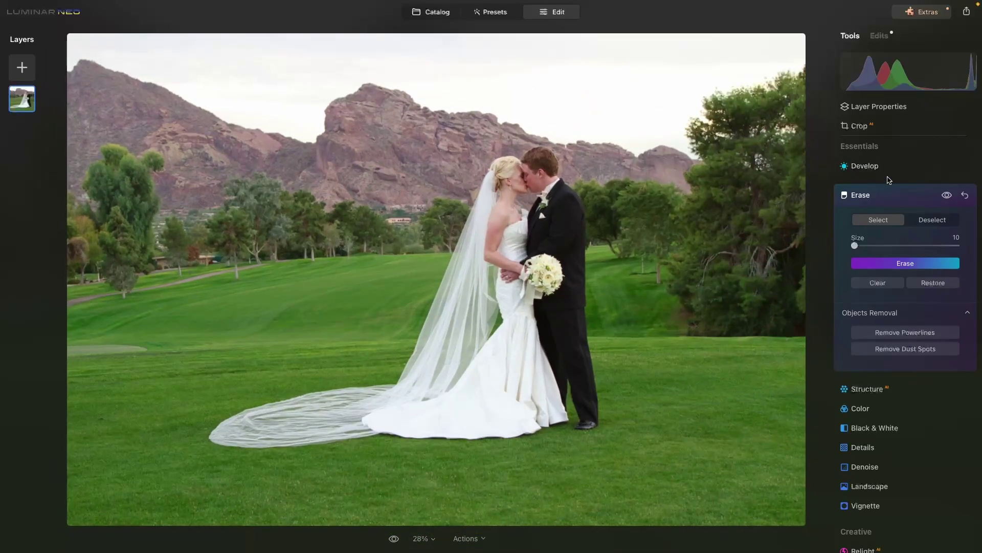
left_click(896, 199)
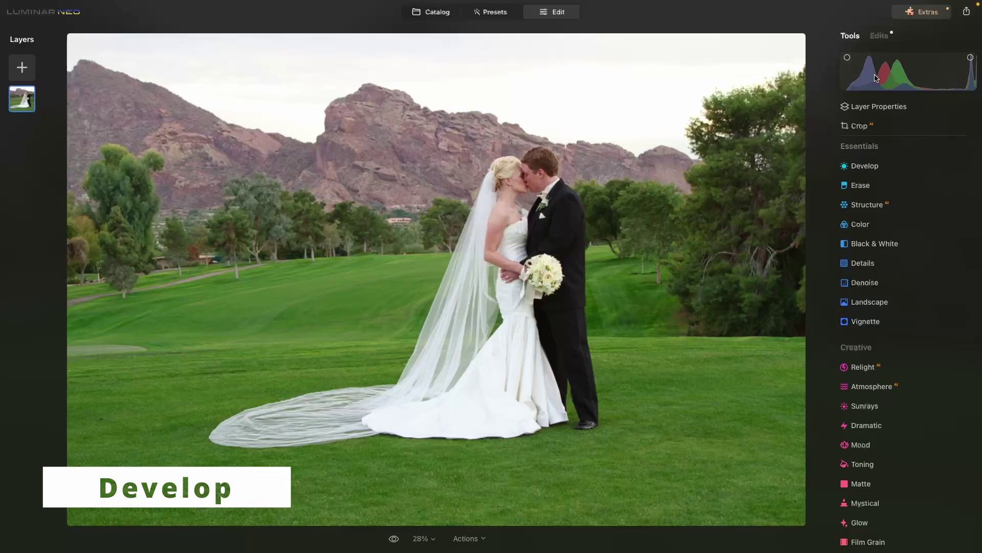
left_click(879, 35)
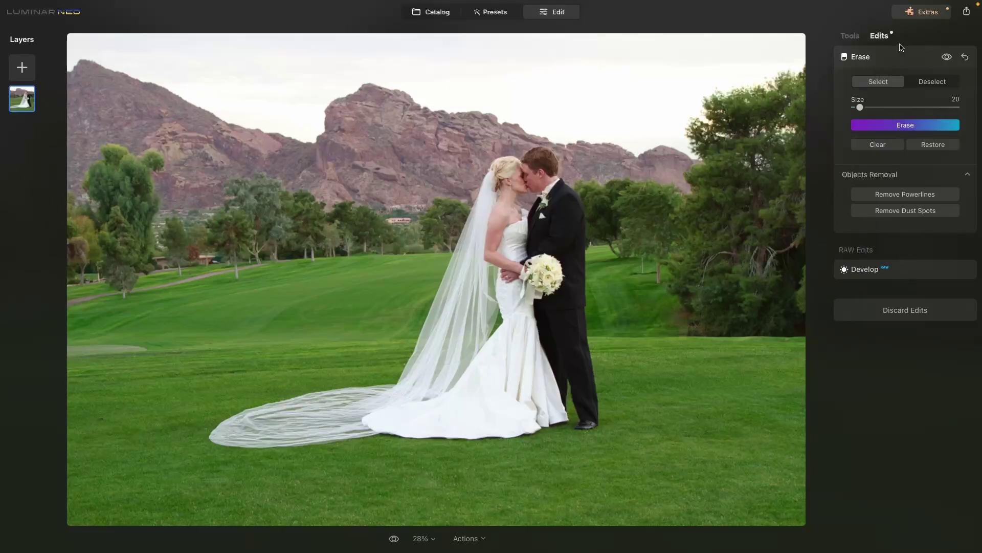
left_click(850, 36)
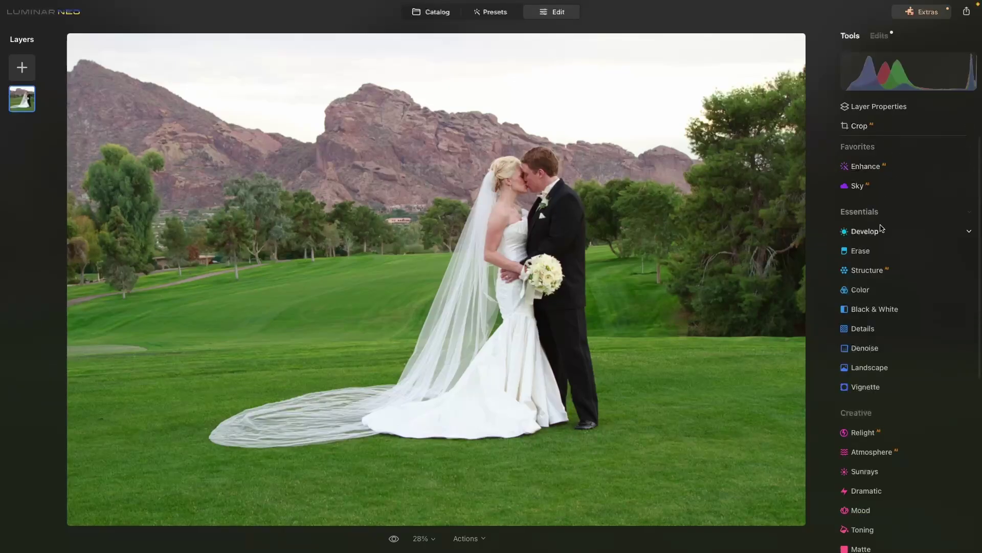
left_click(869, 237)
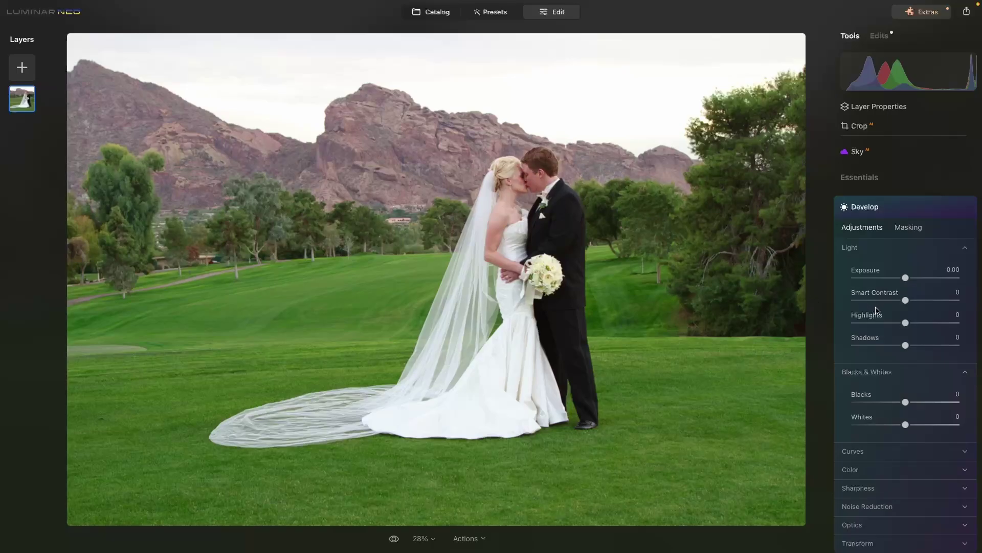
Add a Mask AI Mountains mask to Develop so its adjustments affect only the mountains.
left_click(909, 229)
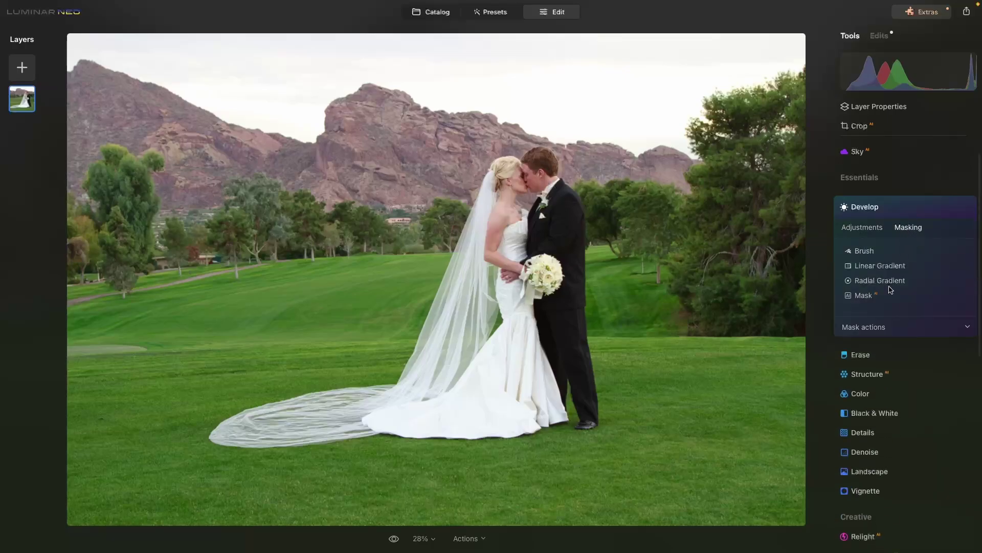
left_click(865, 296)
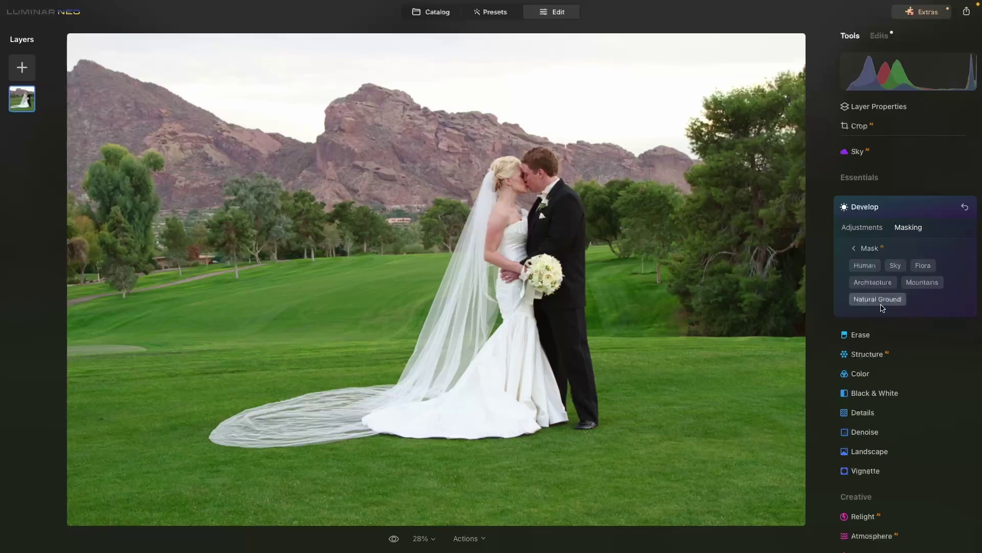
left_click(913, 287)
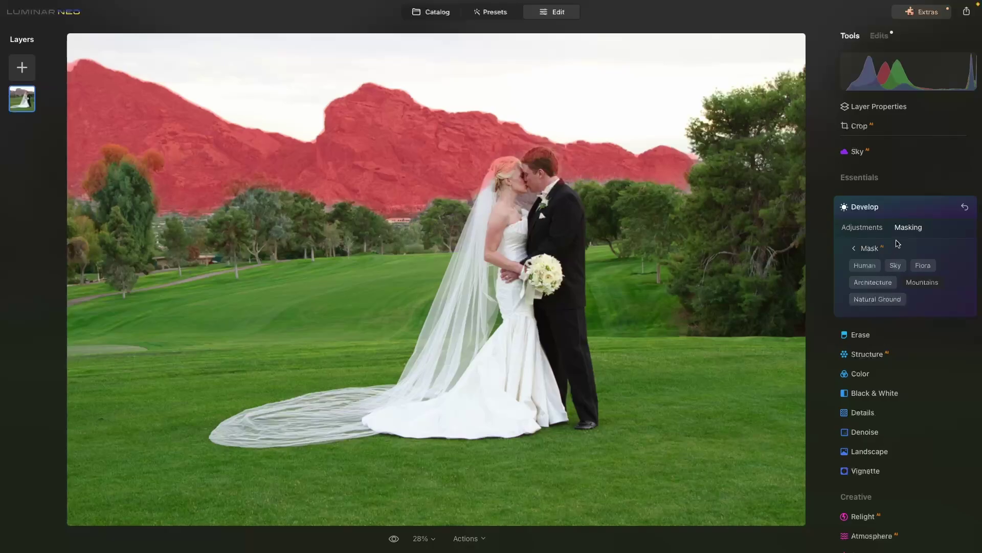
left_click(865, 248)
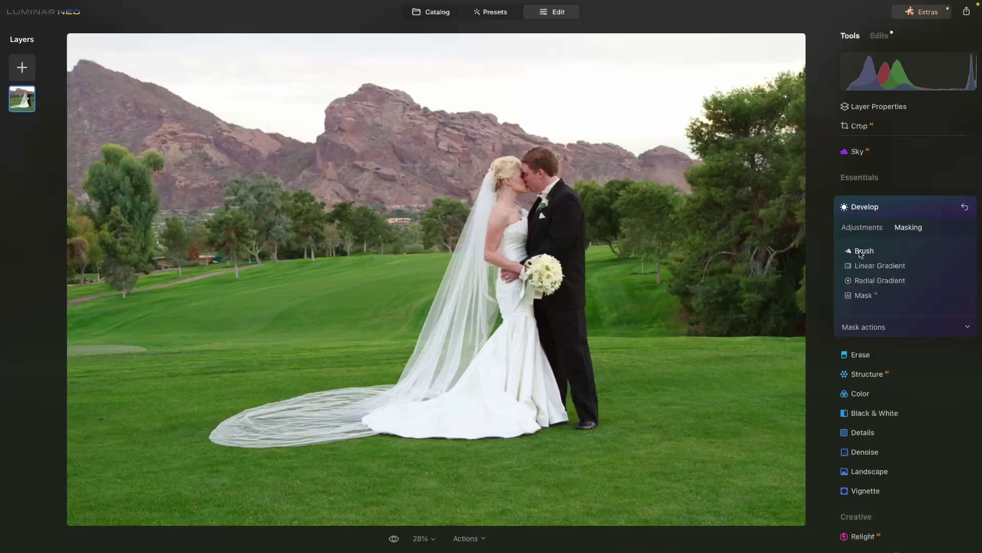
Set the mask brush to Erase at Size 28 and paint the bride's hair out of the mask.
left_click(863, 251)
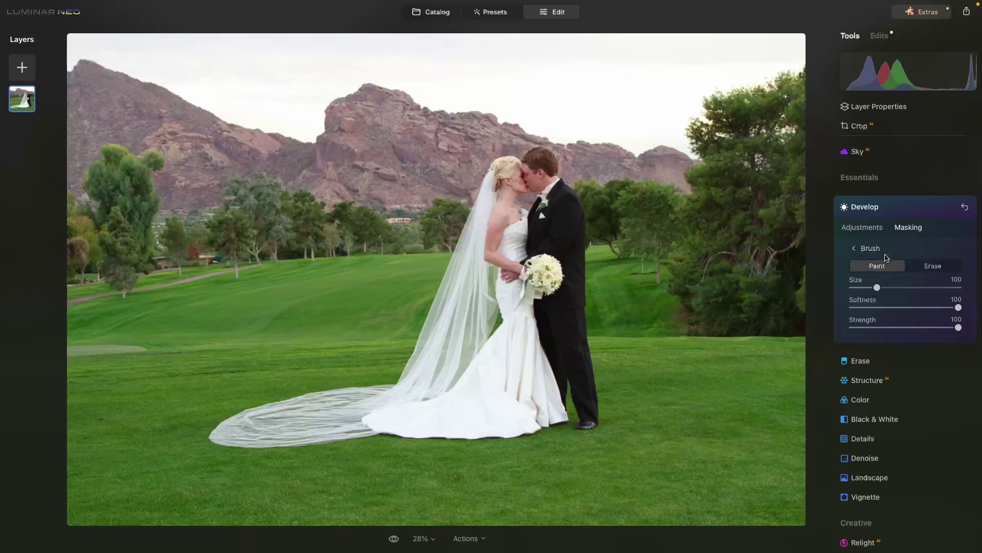
left_click(926, 267)
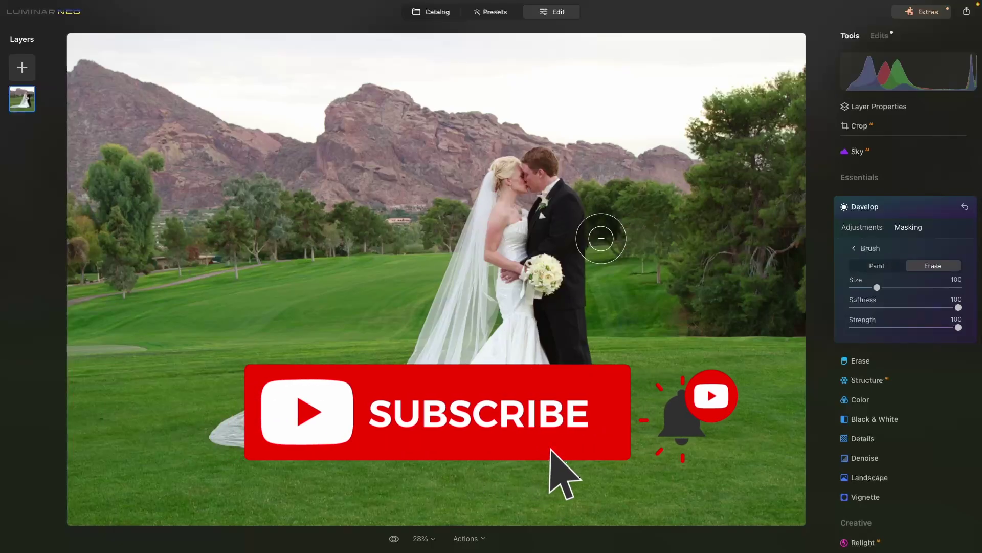
key("bracketleft")
key("bracketleft")
key("bracketleft")
key("bracketleft")
key("bracketleft")
key("bracketleft")
key("bracketleft")
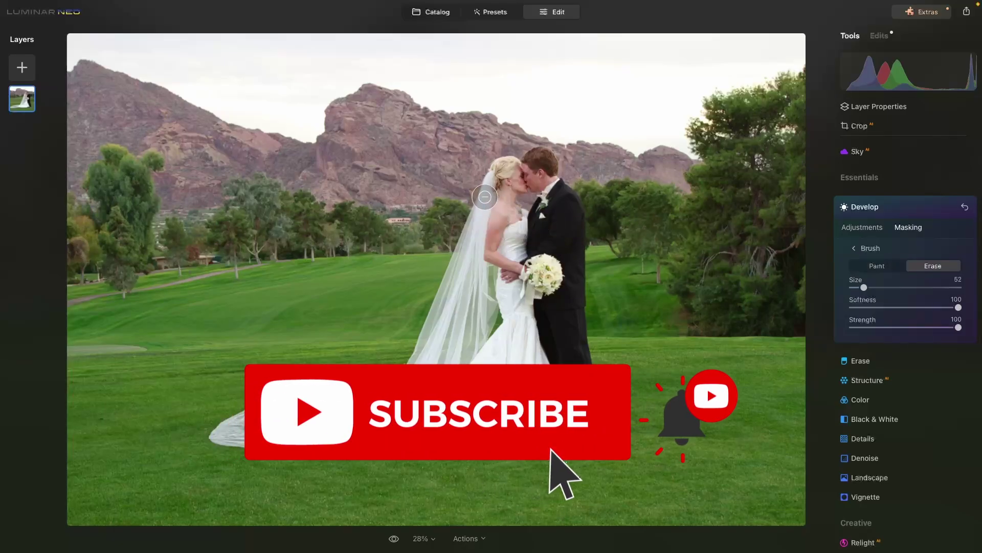
left_click(494, 179)
mouse_move(493, 179)
left_mouse_down()
mouse_move(507, 165)
mouse_move(535, 171)
mouse_move(536, 157)
mouse_move(550, 161)
mouse_move(549, 174)
mouse_move(493, 179)
mouse_move(487, 196)
left_mouse_up()
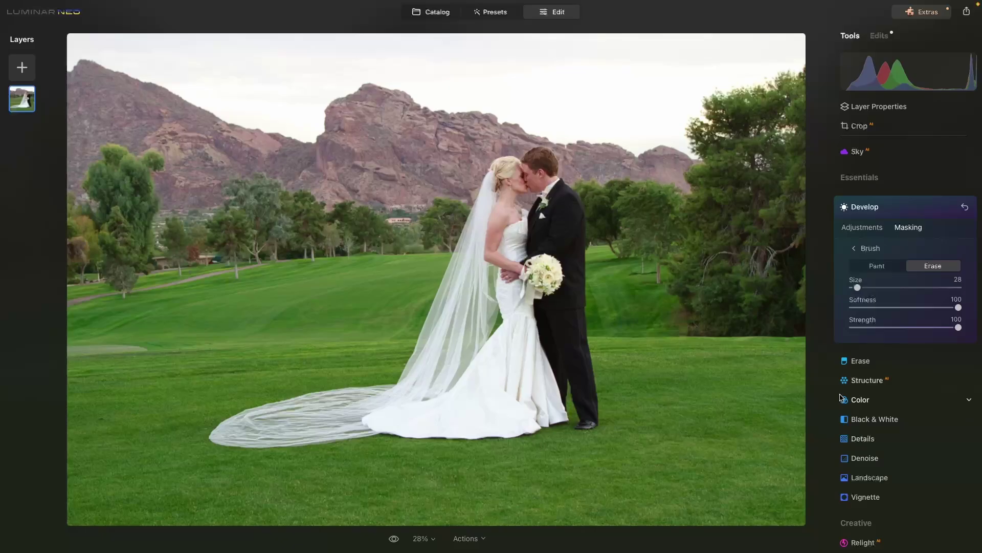
Darken the masked mountains with Develop Exposure at -0.41.
left_click(855, 250)
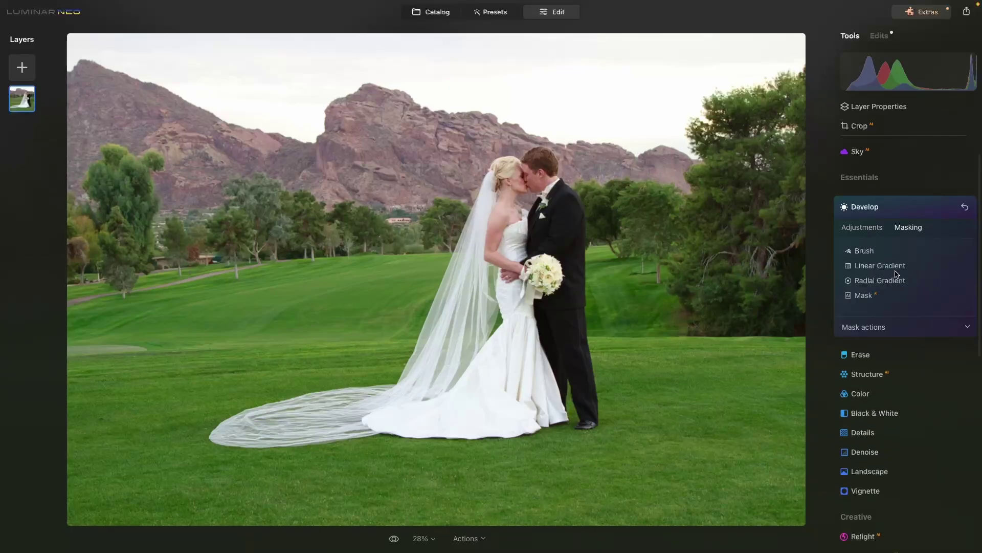
left_click(857, 228)
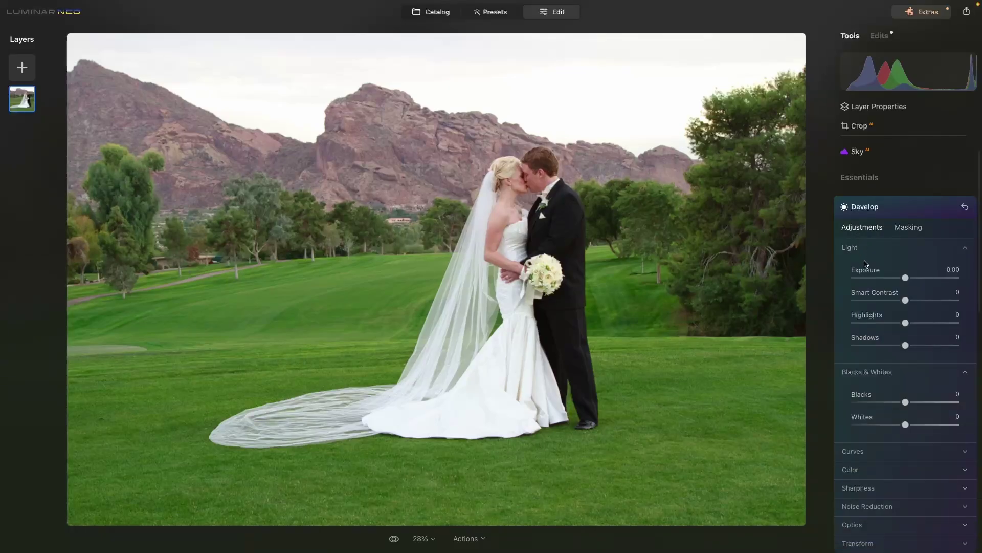
left_click_drag(906, 277, 902, 278)
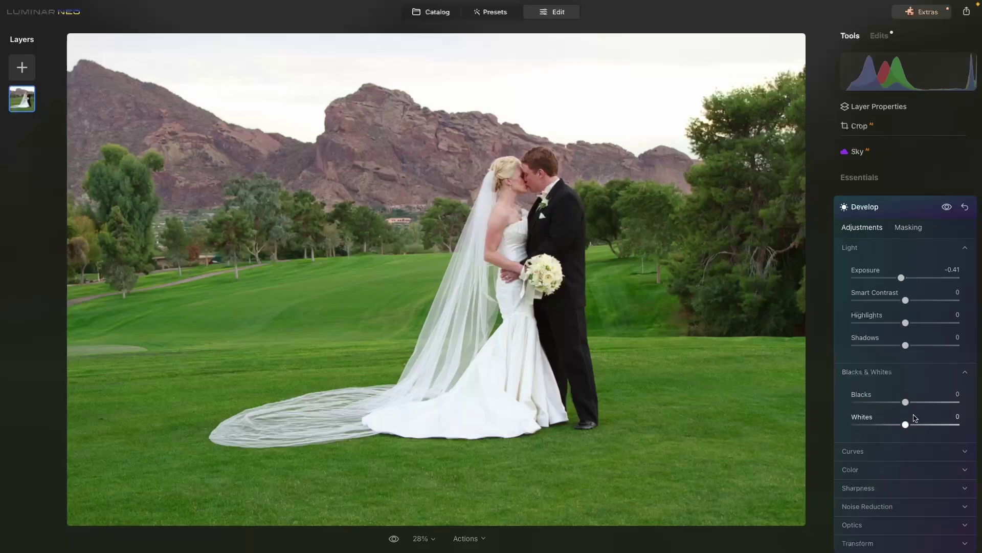
Compare the photo with and without the exposure darkening, then collapse Develop to the Tools list.
left_click(945, 211)
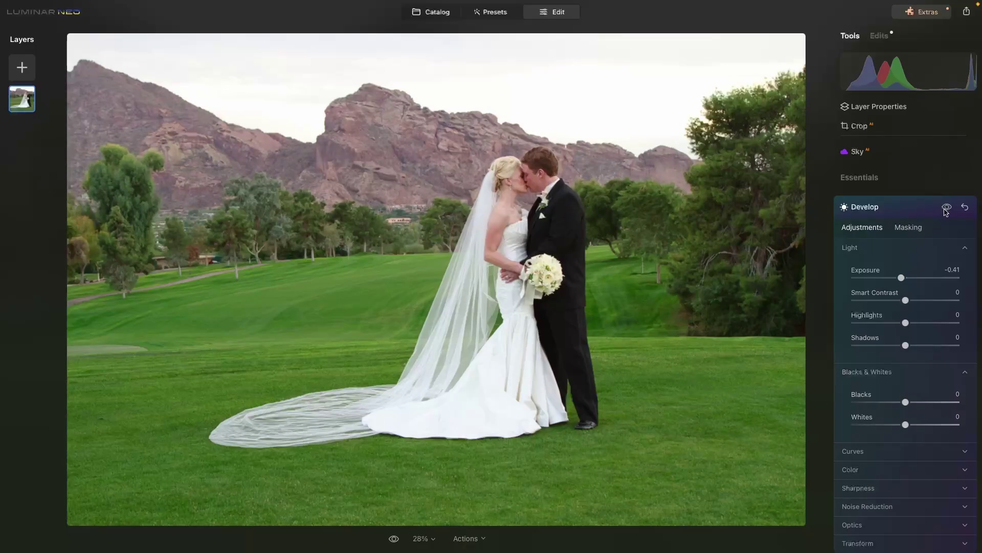
left_click(946, 212)
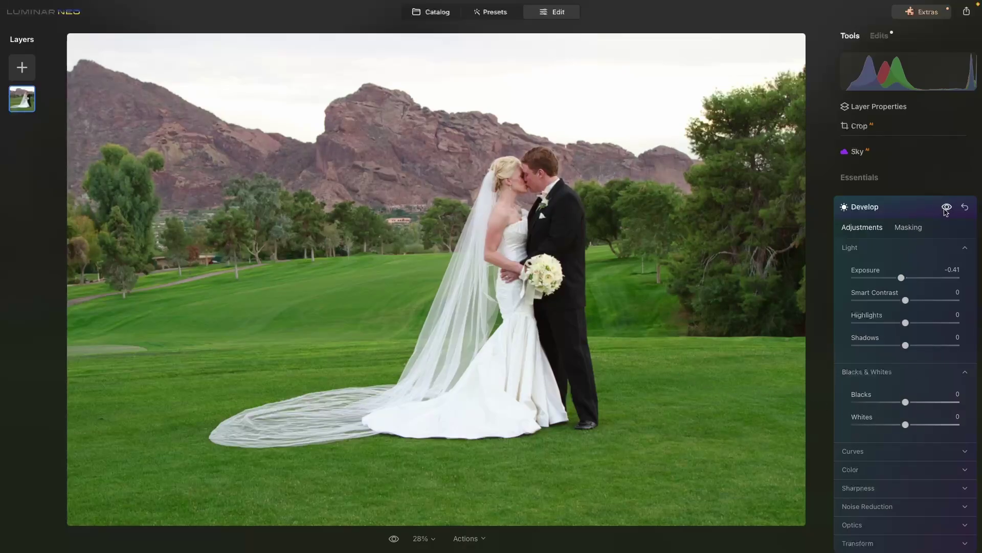
left_click(918, 214)
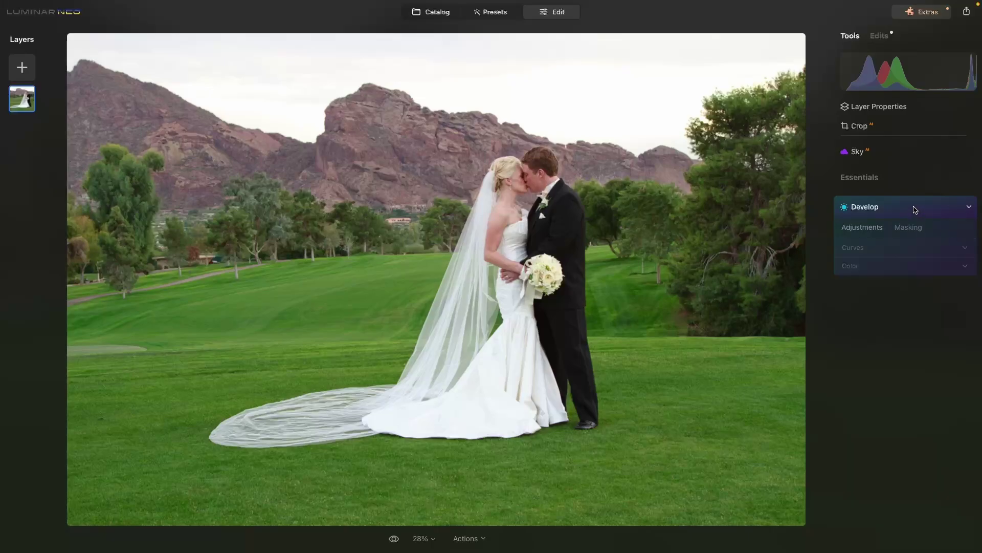
left_click(879, 36)
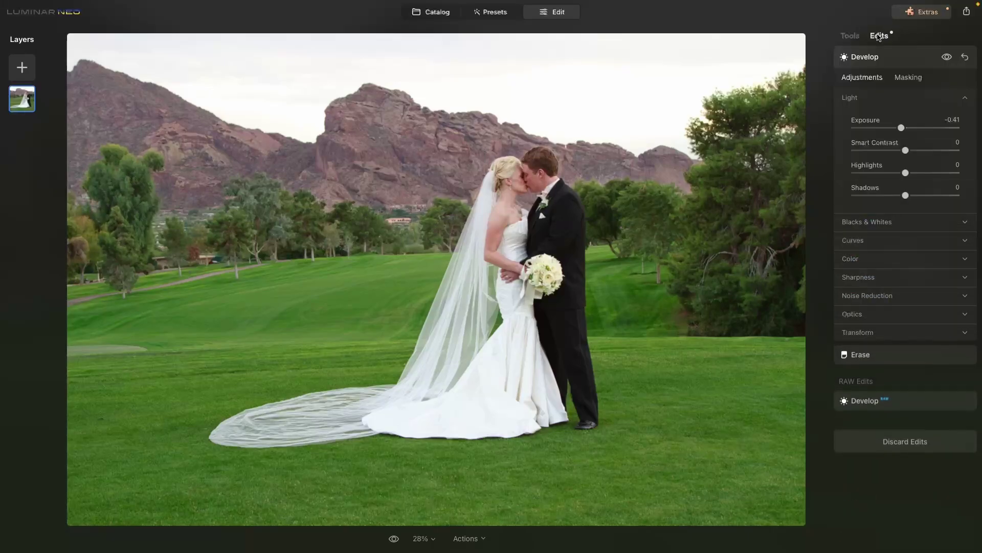
left_click(902, 61)
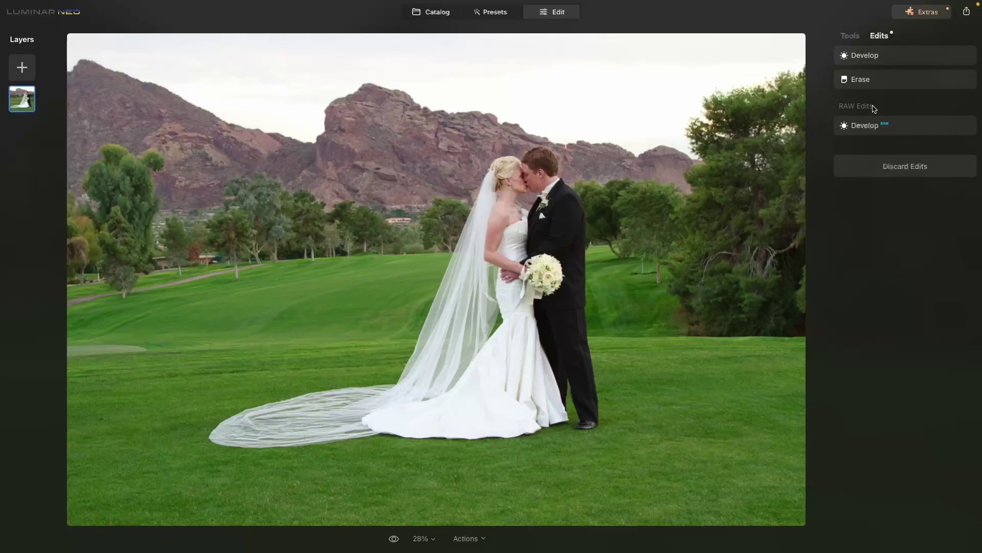
left_click(851, 37)
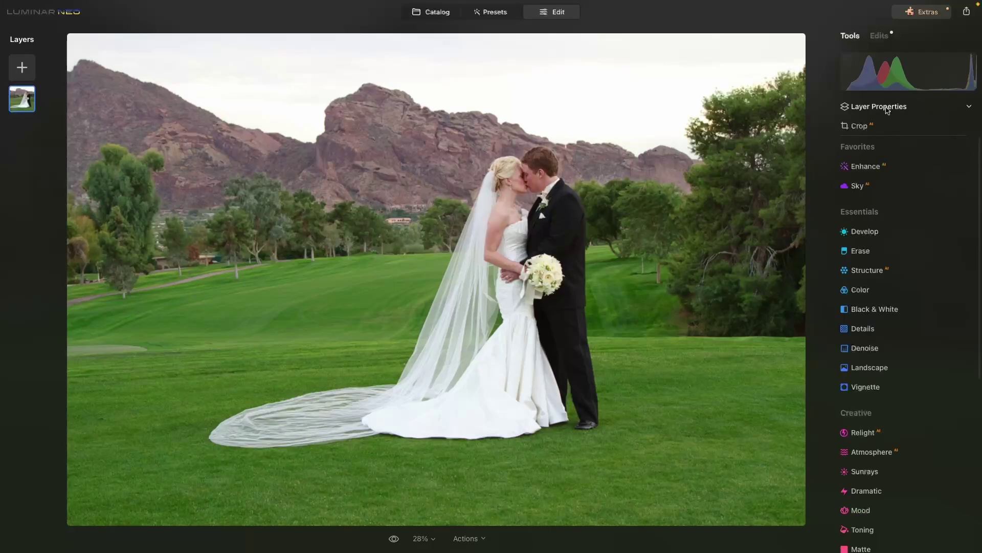
Replace the white sky with Bright Blue Sky 3 and browse the other Sky Selection options.
left_click(894, 189)
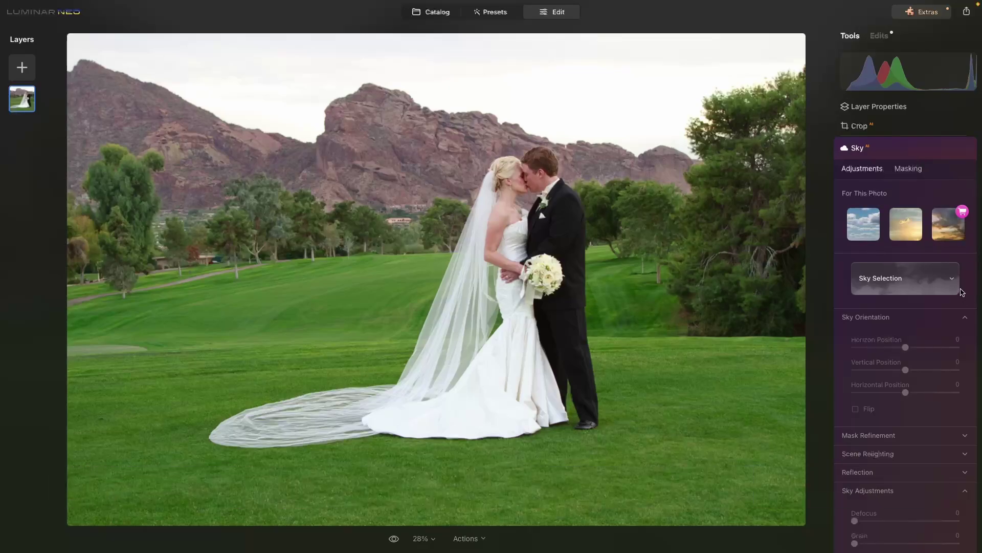
left_click(857, 227)
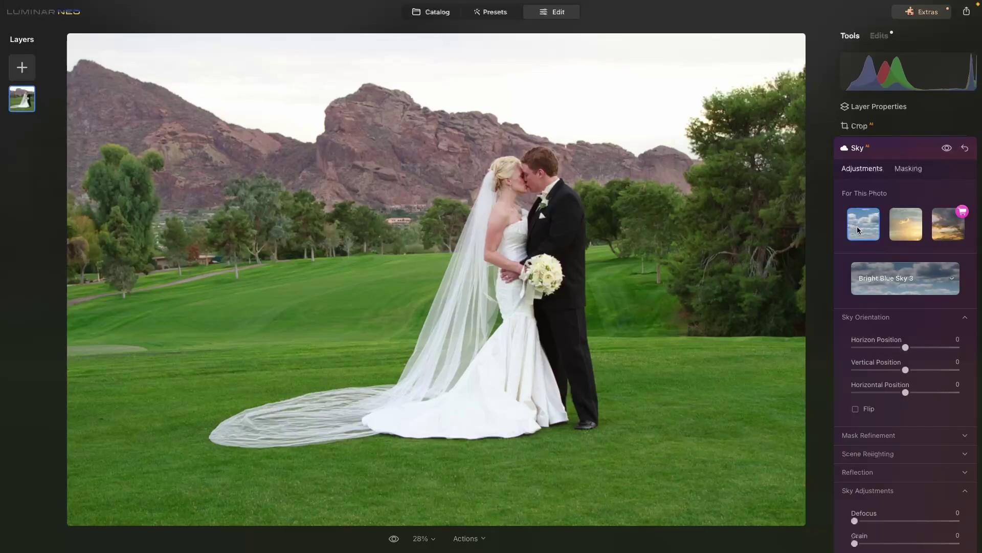
left_click(889, 285)
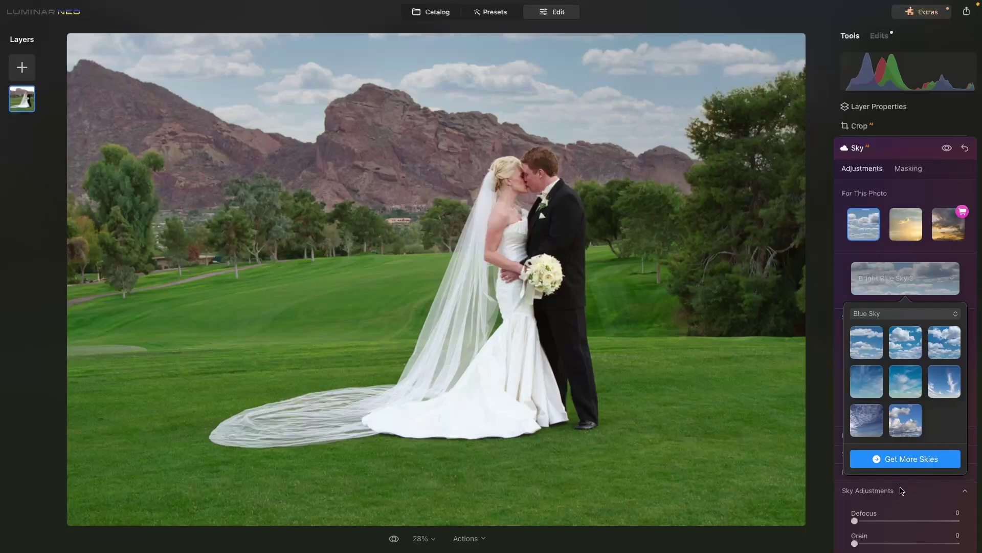
Keep Bright Blue Sky 3 and raise its Sky Adjustments Brightness to 51.
left_click(929, 496)
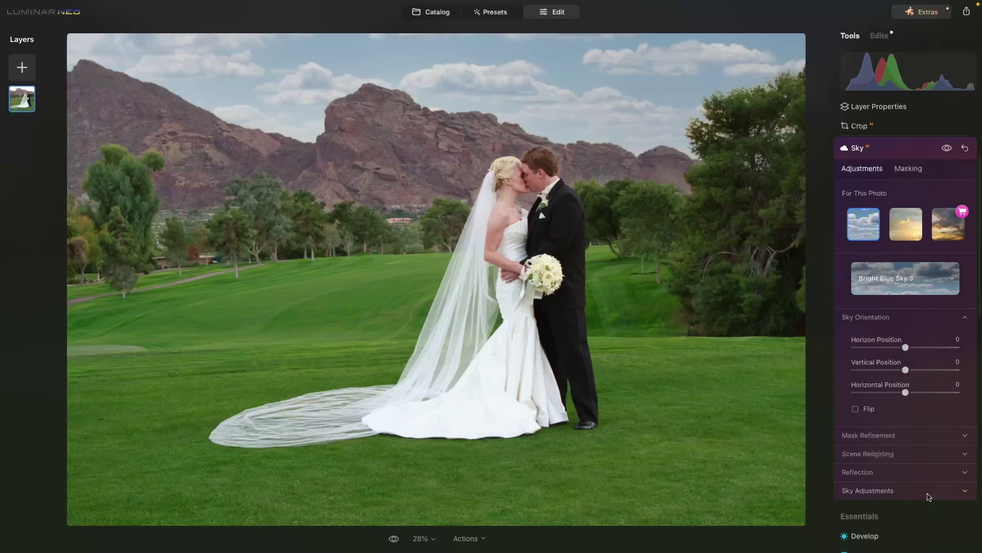
left_click(914, 490)
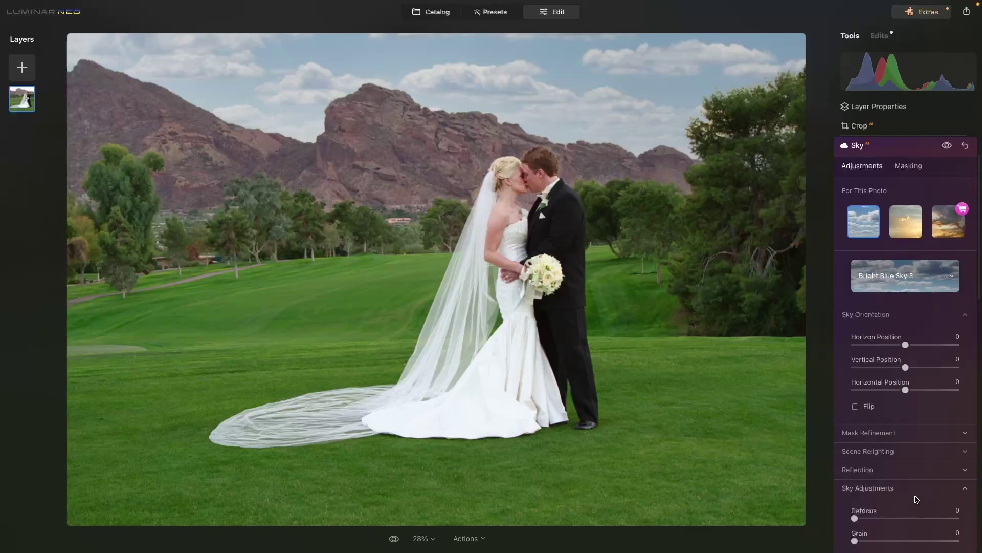
scroll(870, 476, "down", 2)
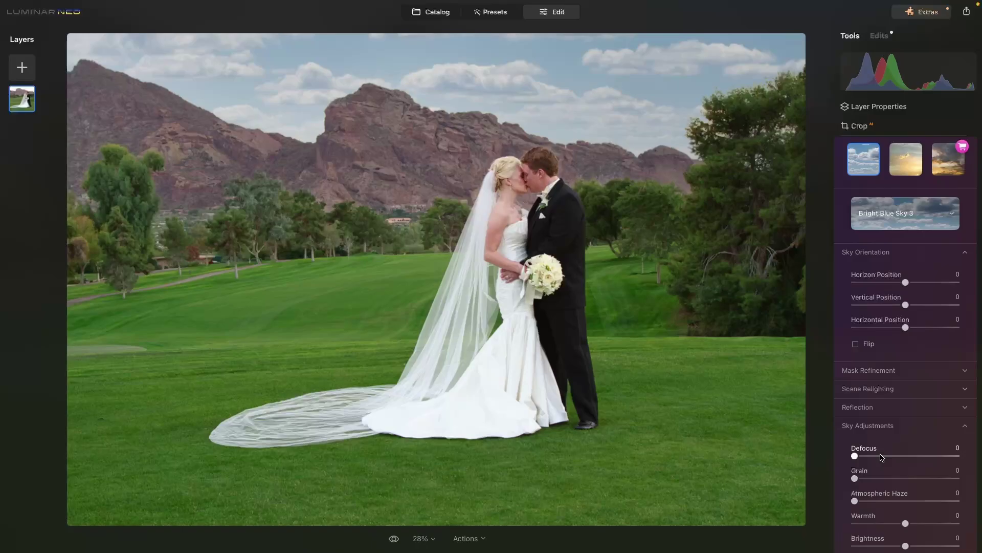
scroll(901, 517, "down", 1)
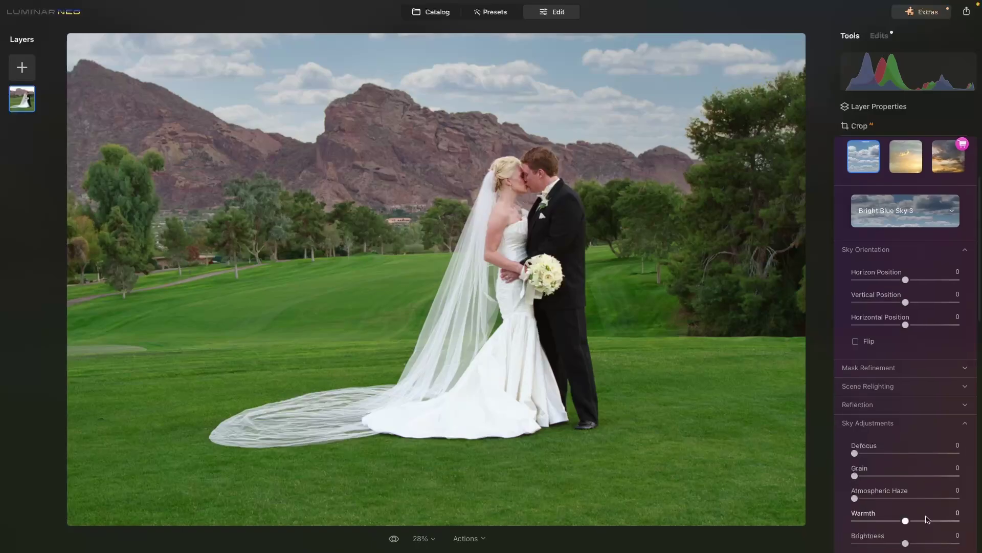
left_click_drag(905, 543, 936, 547)
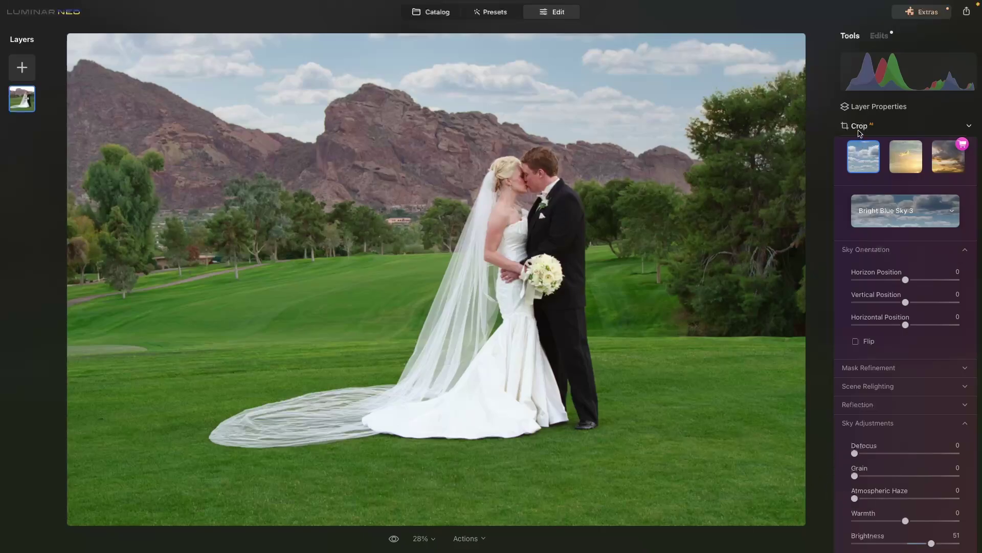
left_click(859, 127)
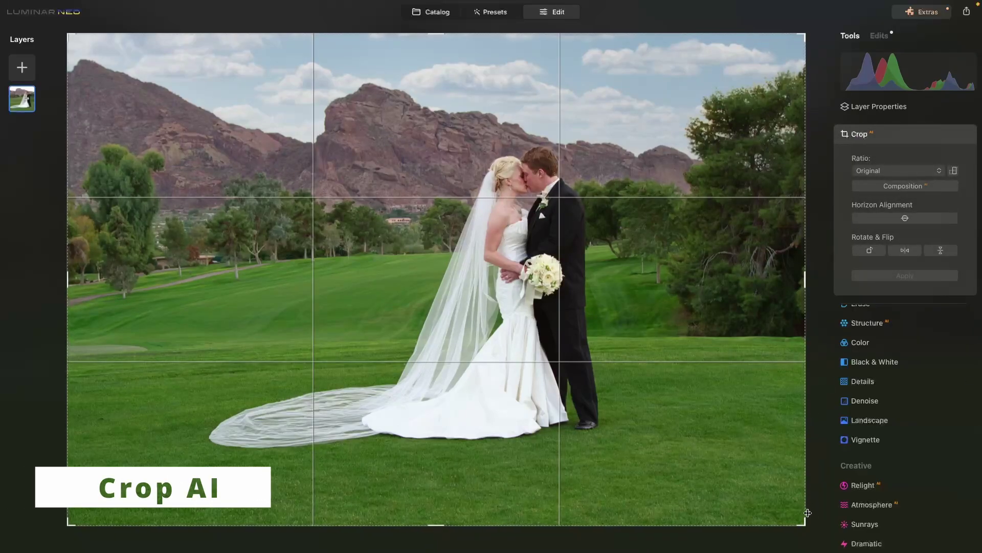
Tighten the crop from the bottom-right corner, apply it, compare with the original, and return to Catalog.
left_click_drag(805, 525, 762, 503)
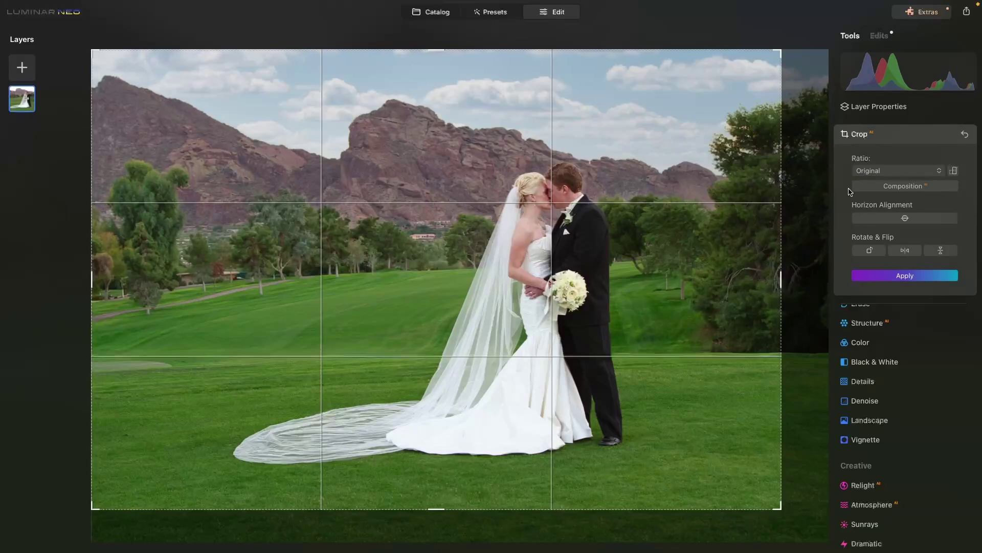
left_click(904, 139)
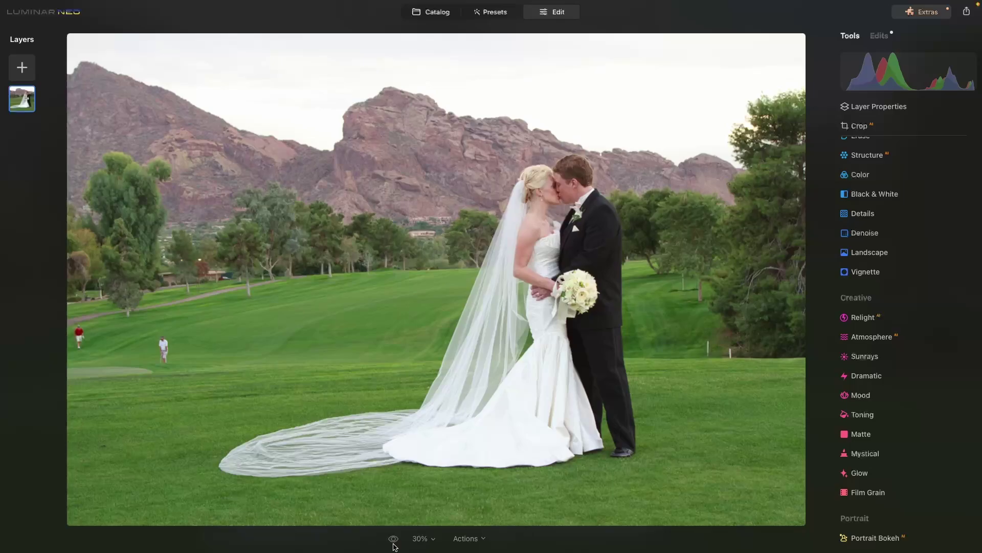
left_click(393, 538)
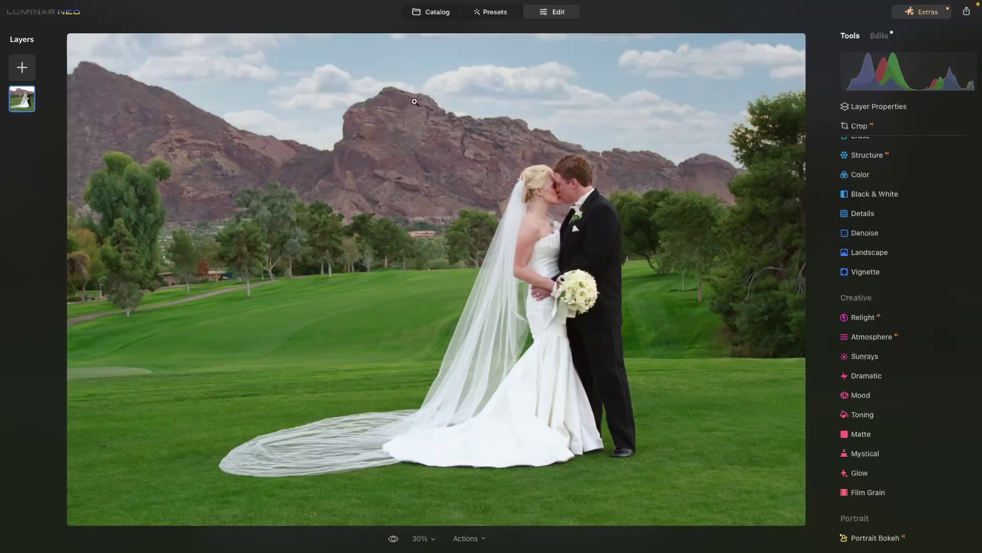
left_click(437, 14)
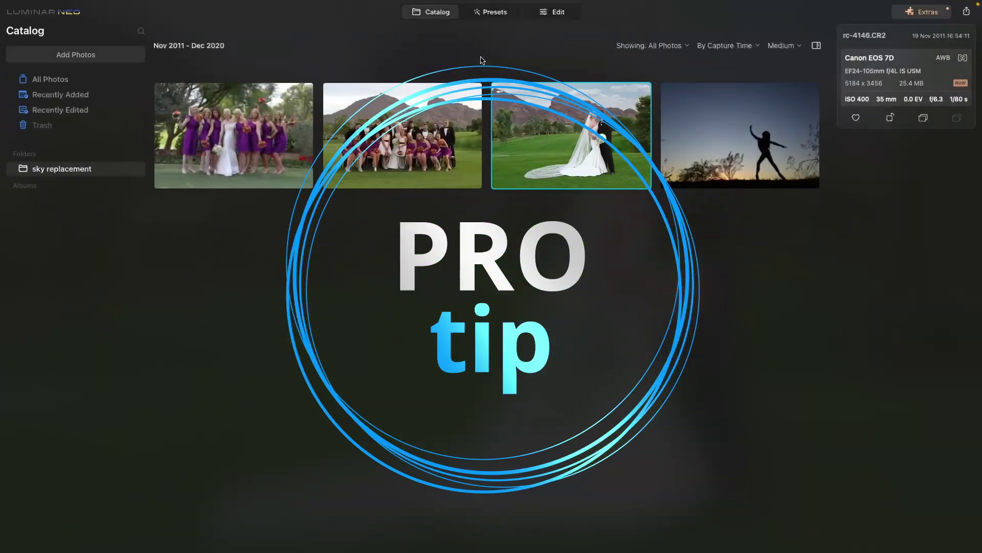
Select the group photo with the wedding photo and apply Adjustments > Sync Adjustments.
left_click(379, 150, "shift")
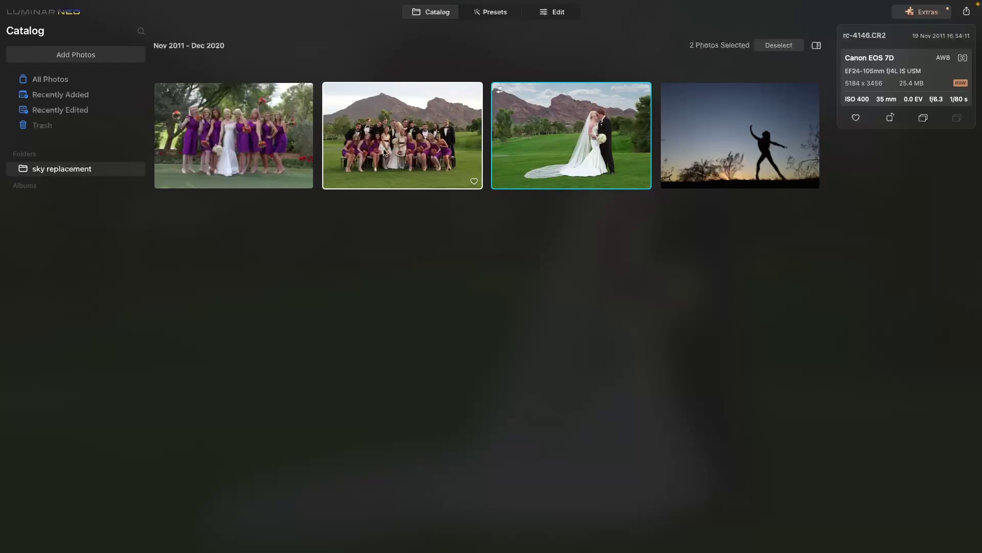
right_click(399, 120)
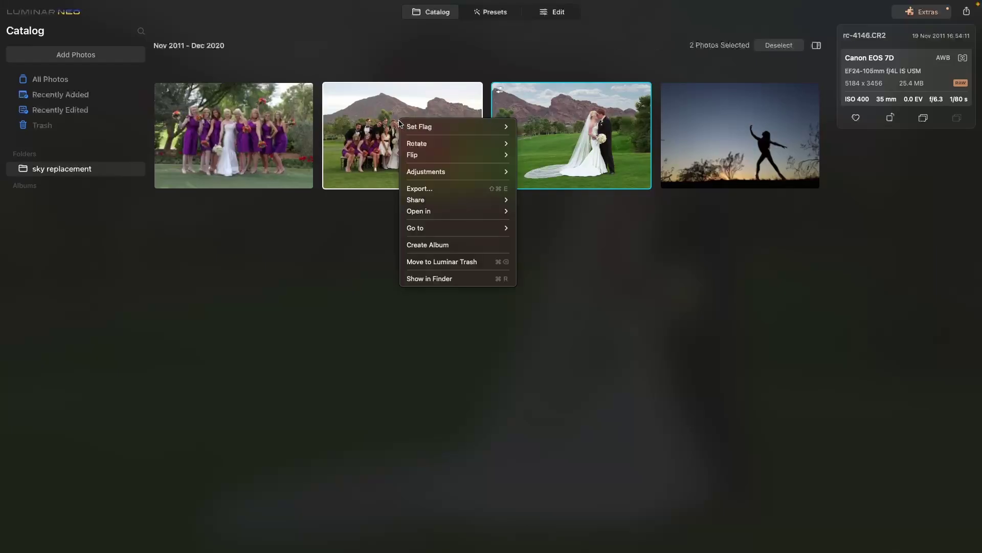
mouse_move(415, 175)
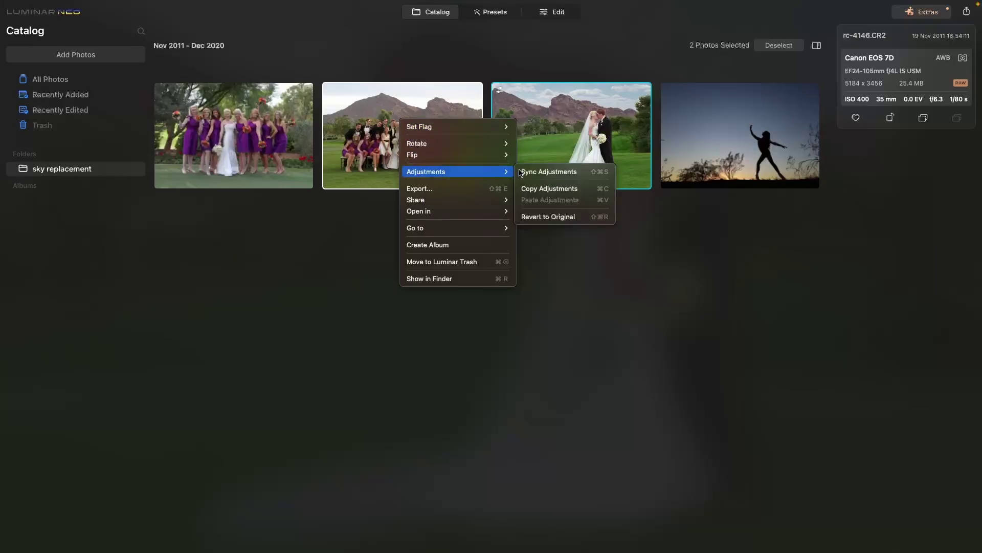
left_click(548, 173)
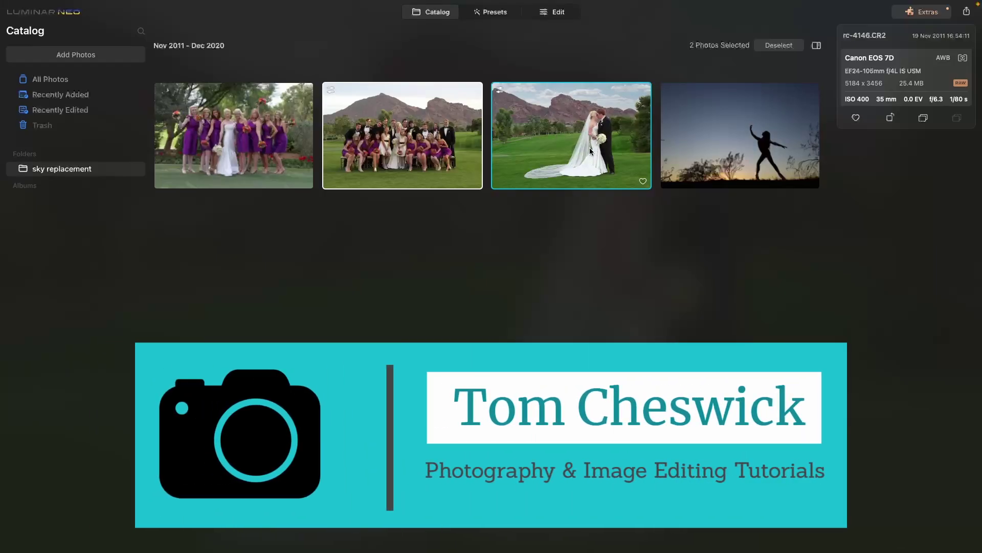
Open the group photo rc-4058.CR2 in the single-image view to see the synced sky.
left_click(415, 134)
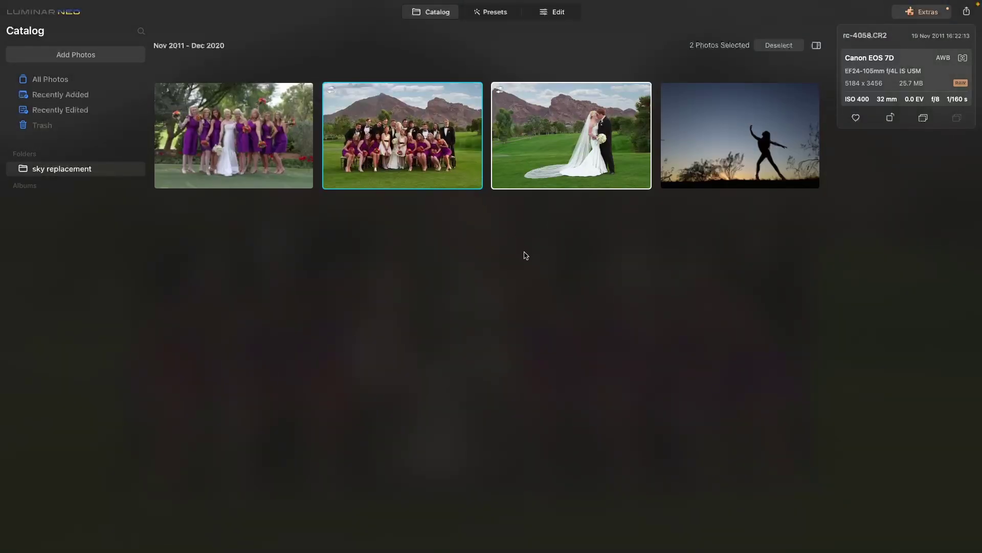
double_click(419, 151)
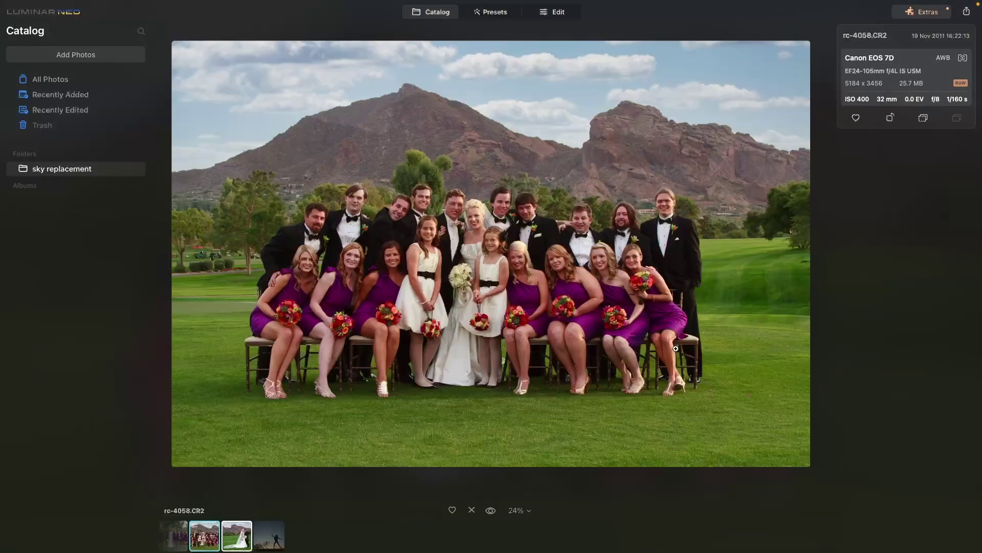